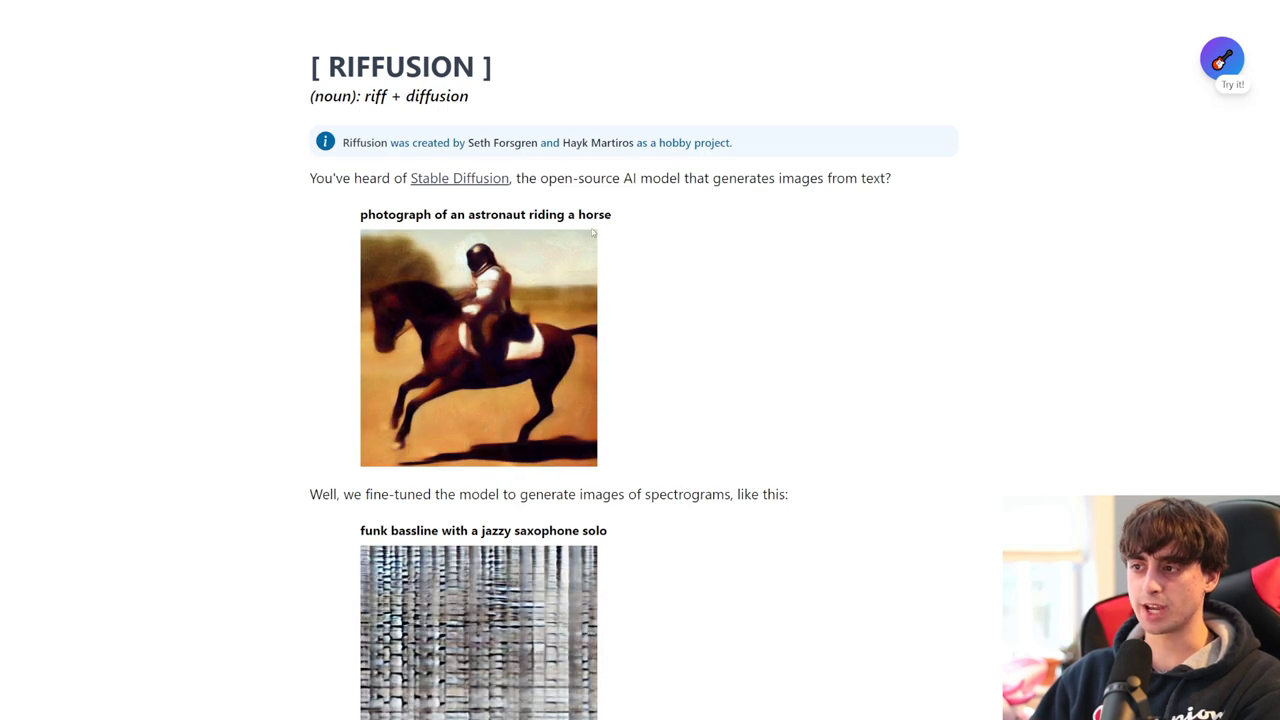
Step: Scroll down the about page to the funk bassline spectrogram's 5-second audio clip player
scroll(520, 245, down, 1)
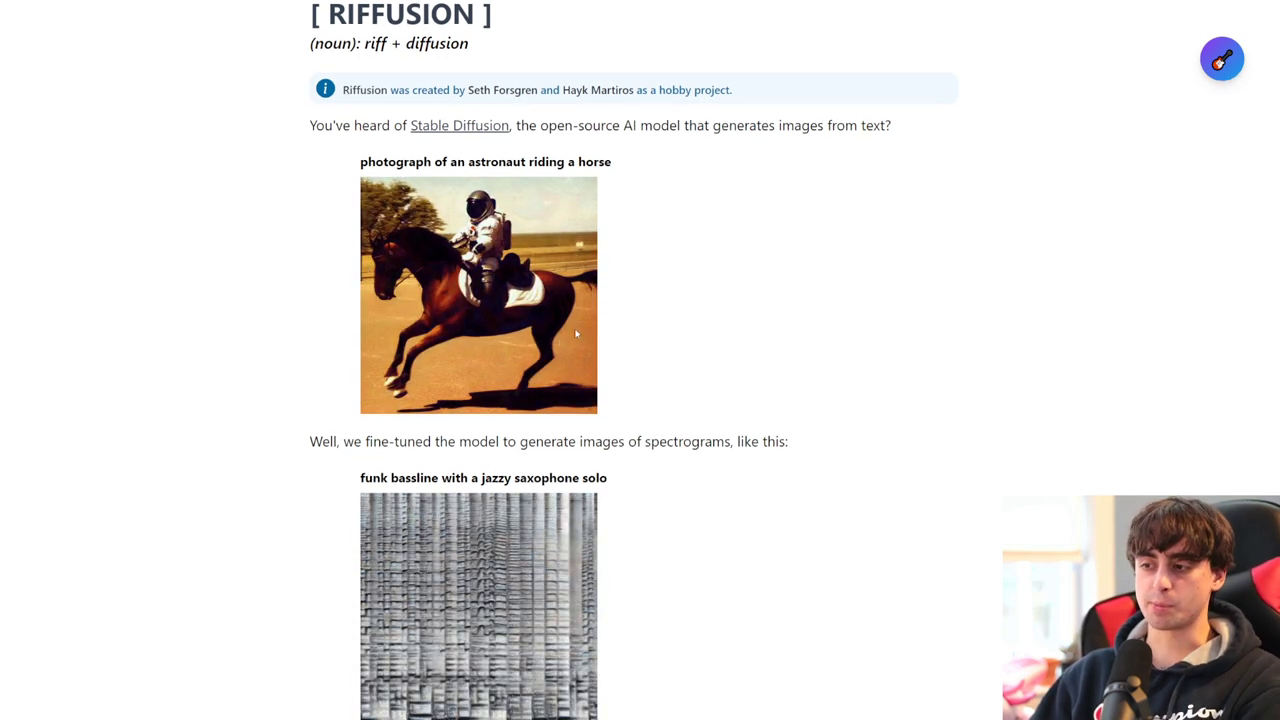
scroll(650, 360, down, 2)
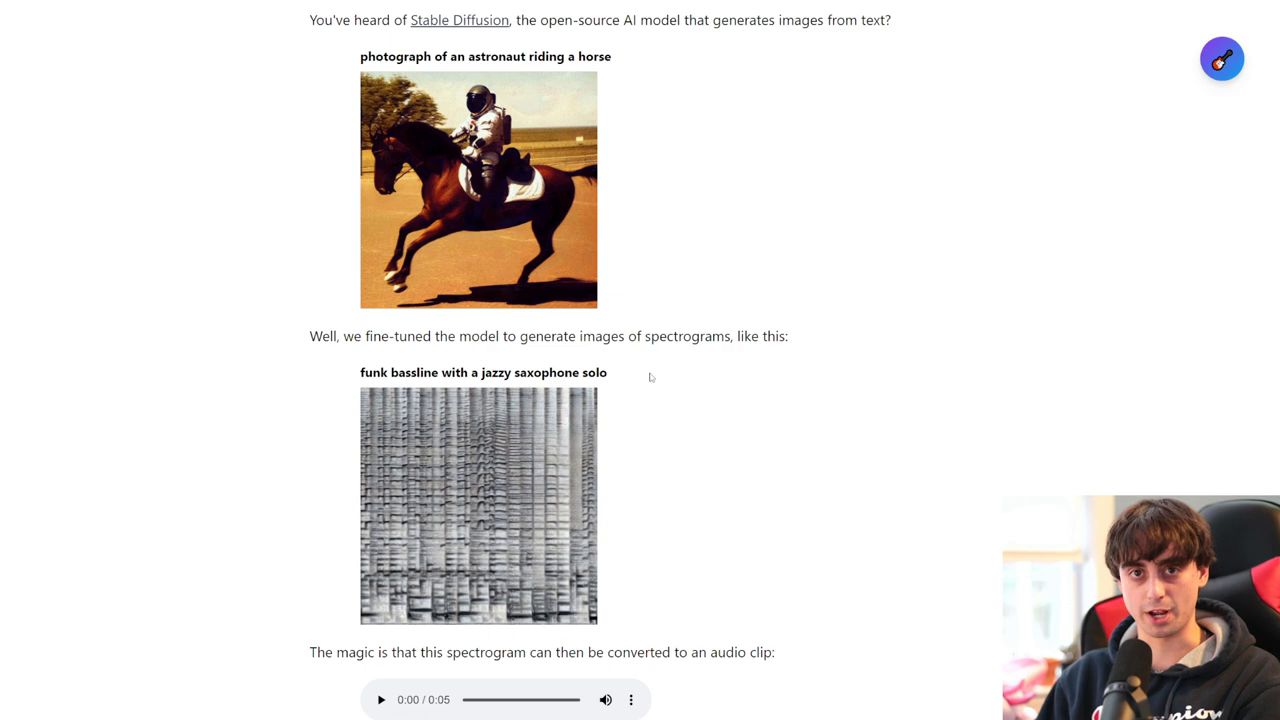
scroll(650, 377, down, 2)
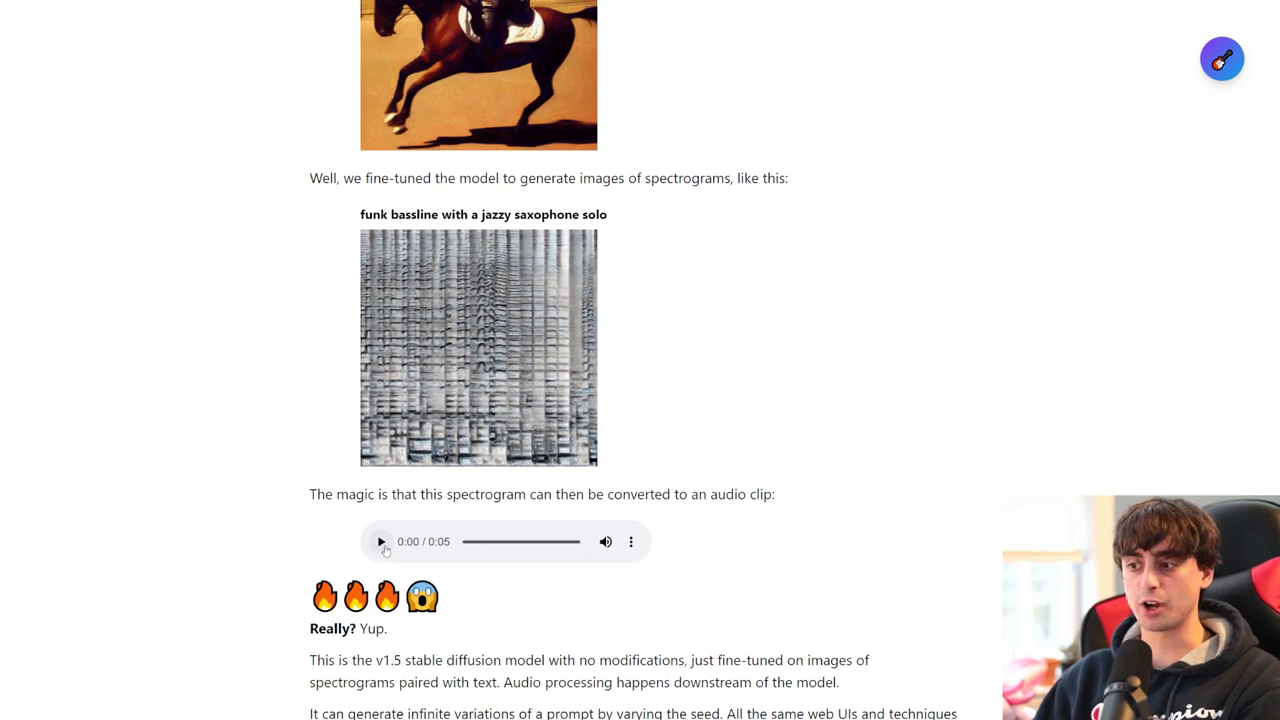
Step: Play the funk bassline with jazzy saxophone example clip and scroll through the about page
click(381, 541)
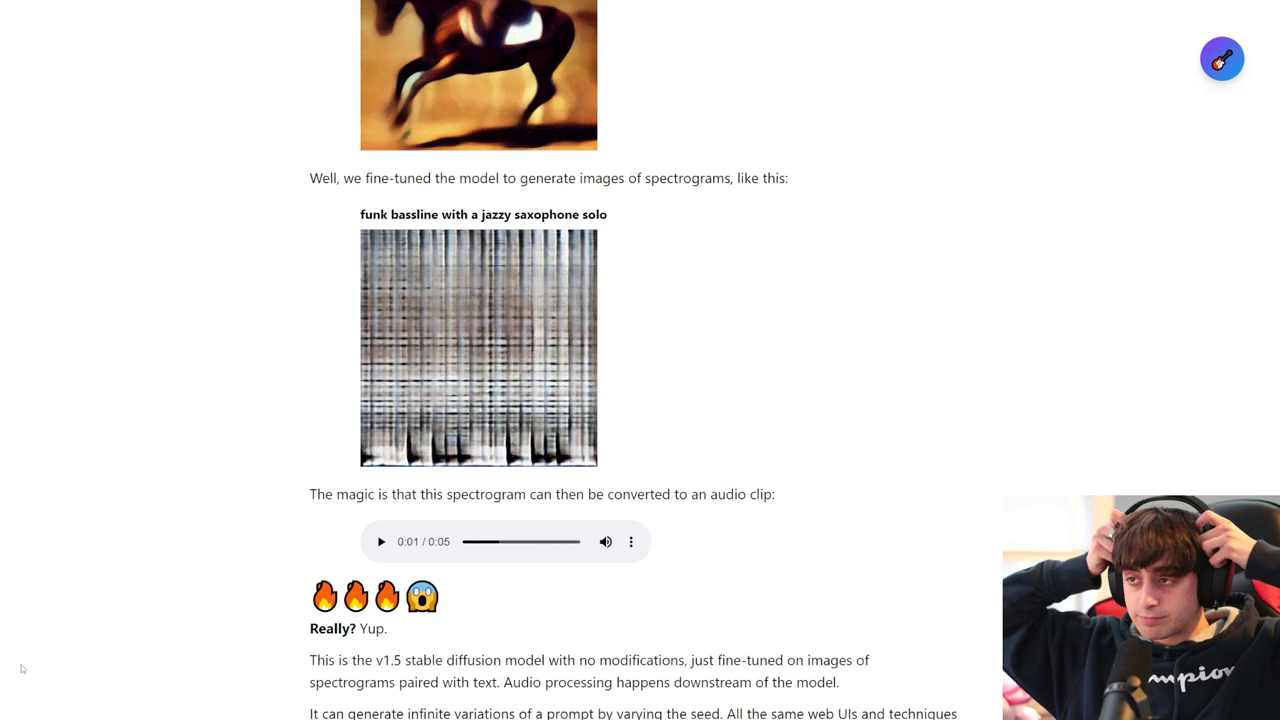
click(381, 541)
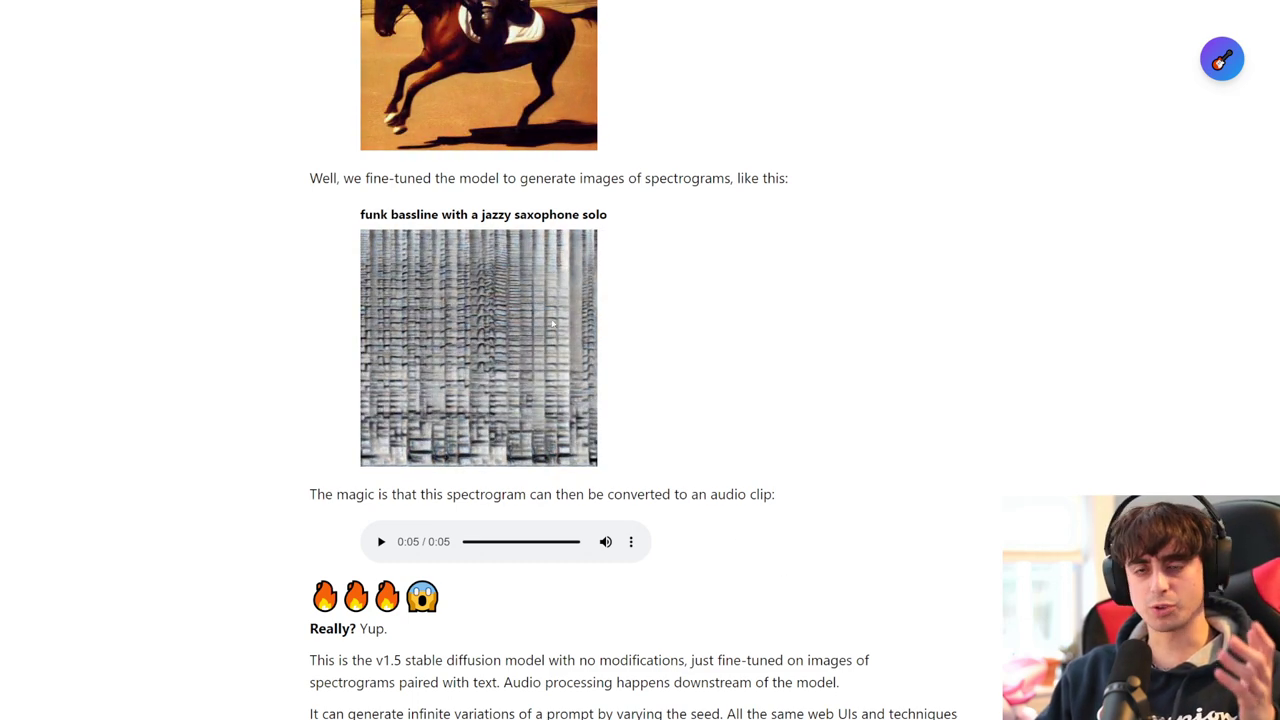
scroll(553, 324, up, 3)
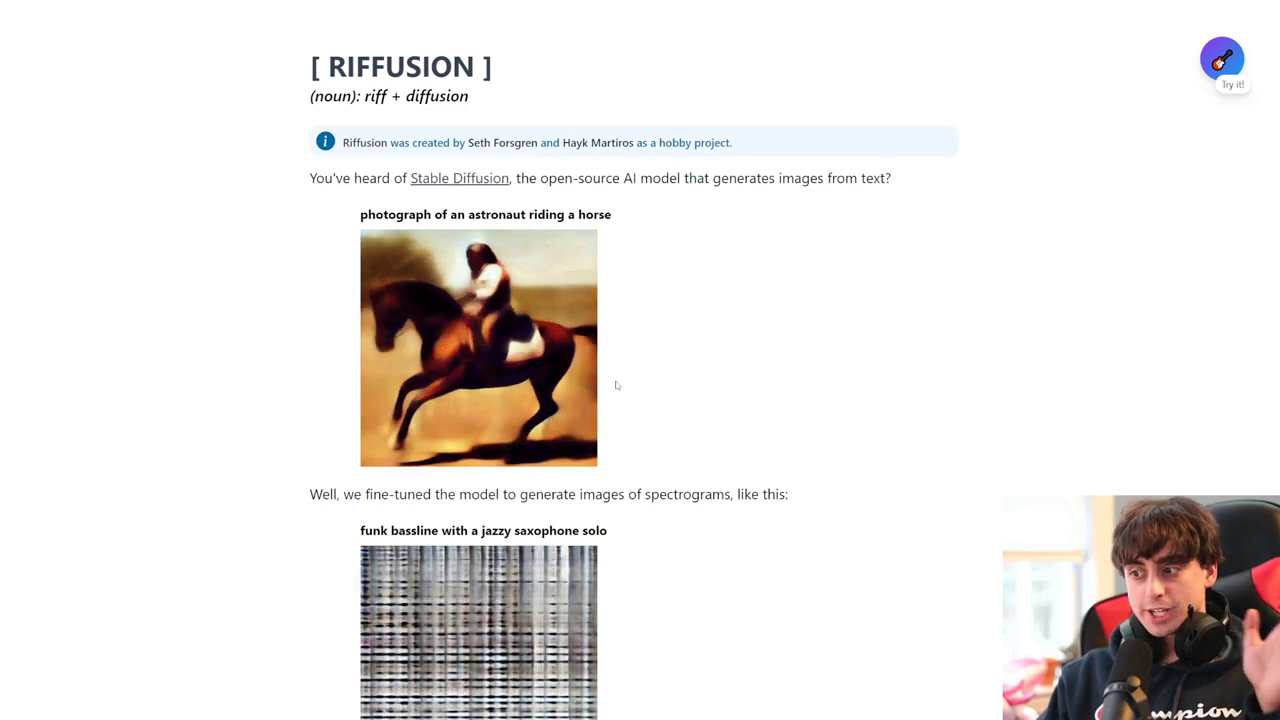
scroll(610, 395, down, 2)
scroll(625, 391, down, 1)
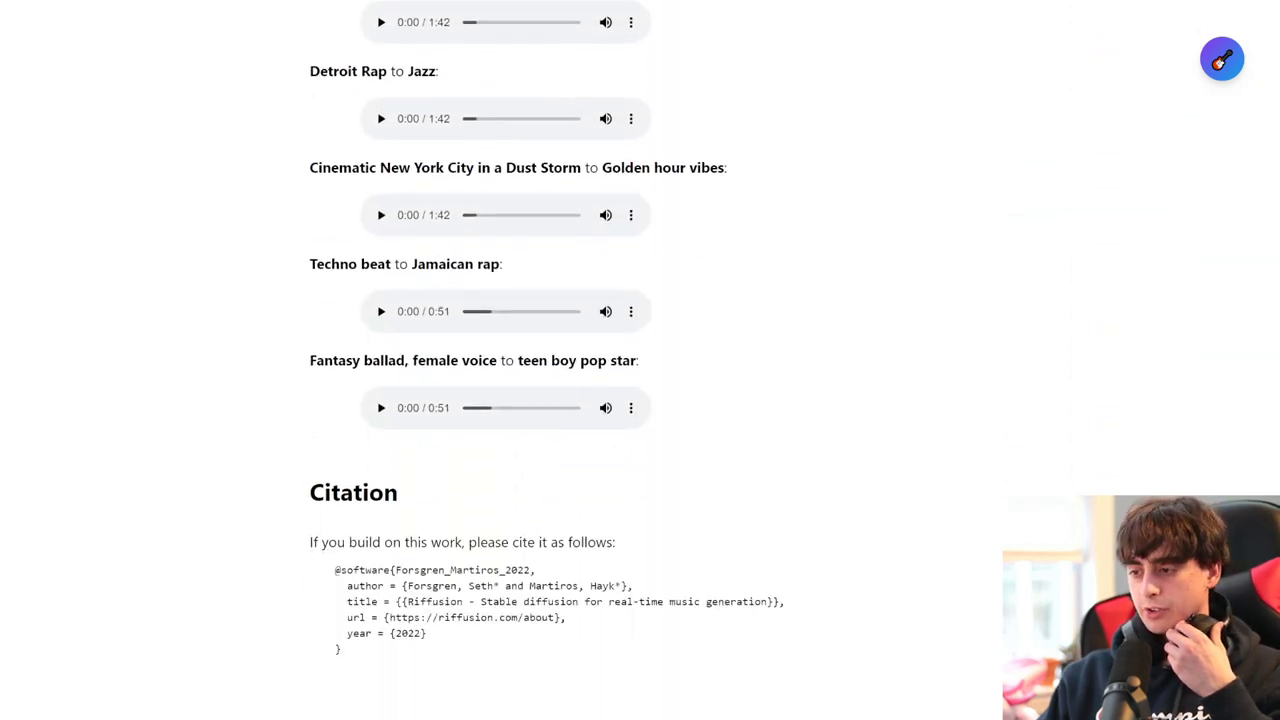
scroll(1248, 141, up, 20)
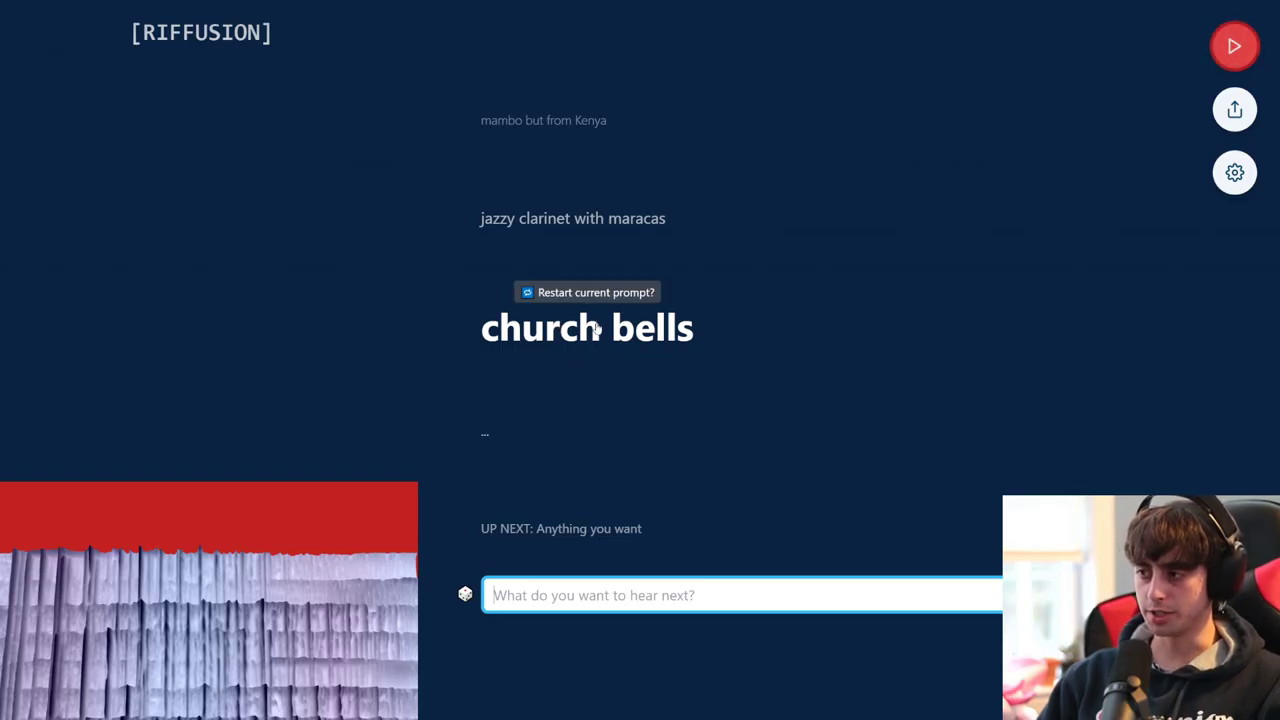
Step: Play and stop the church bells music, then jump back to 'jazzy clarinet with maracas'
click(1247, 55)
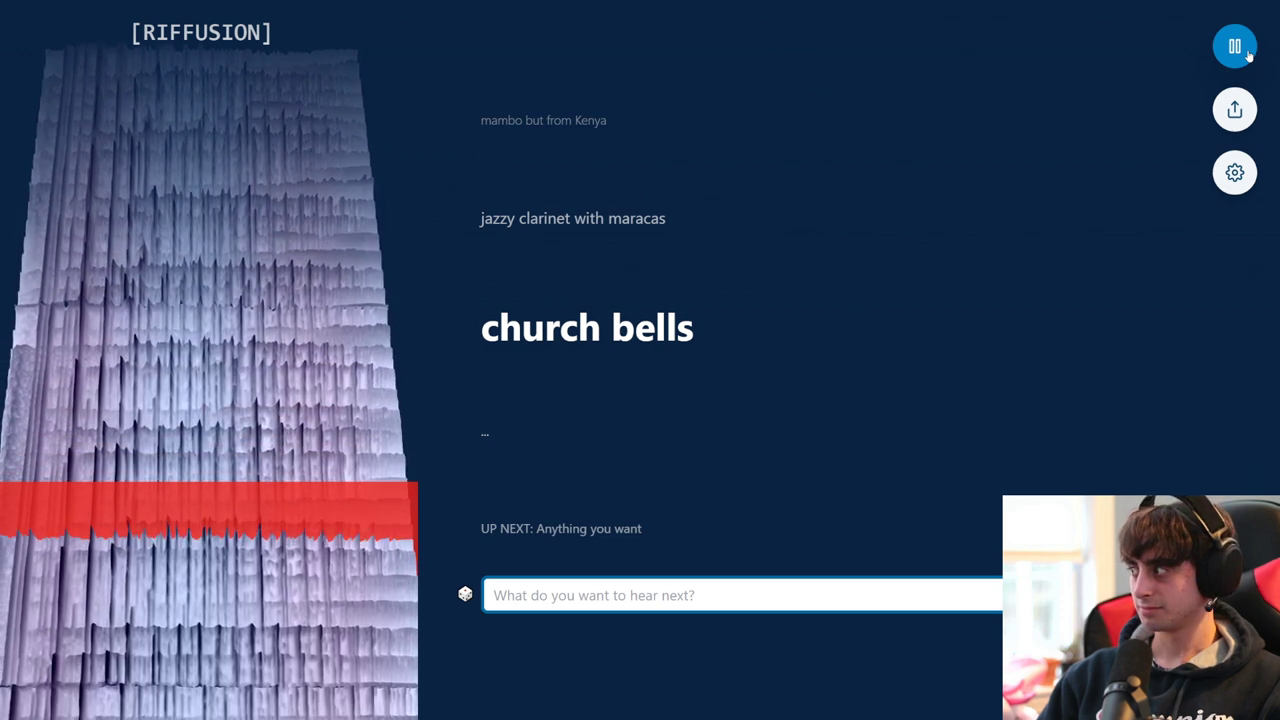
click(1245, 52)
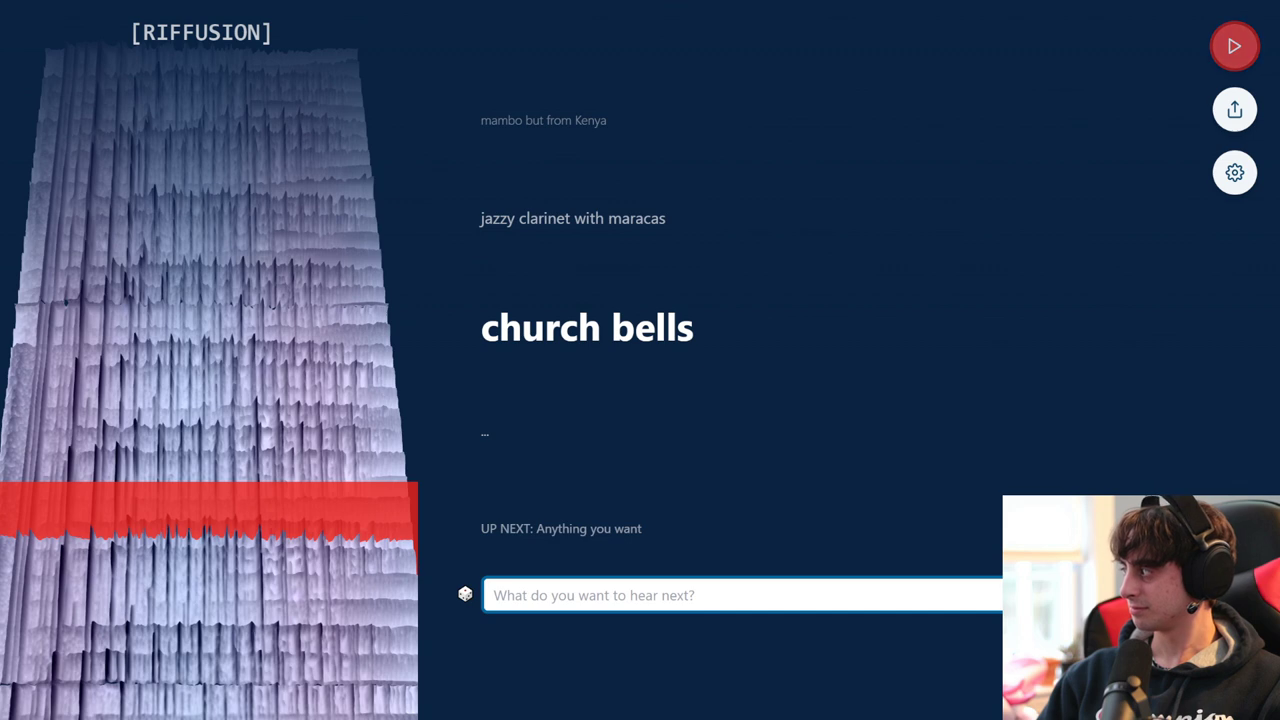
click(560, 220)
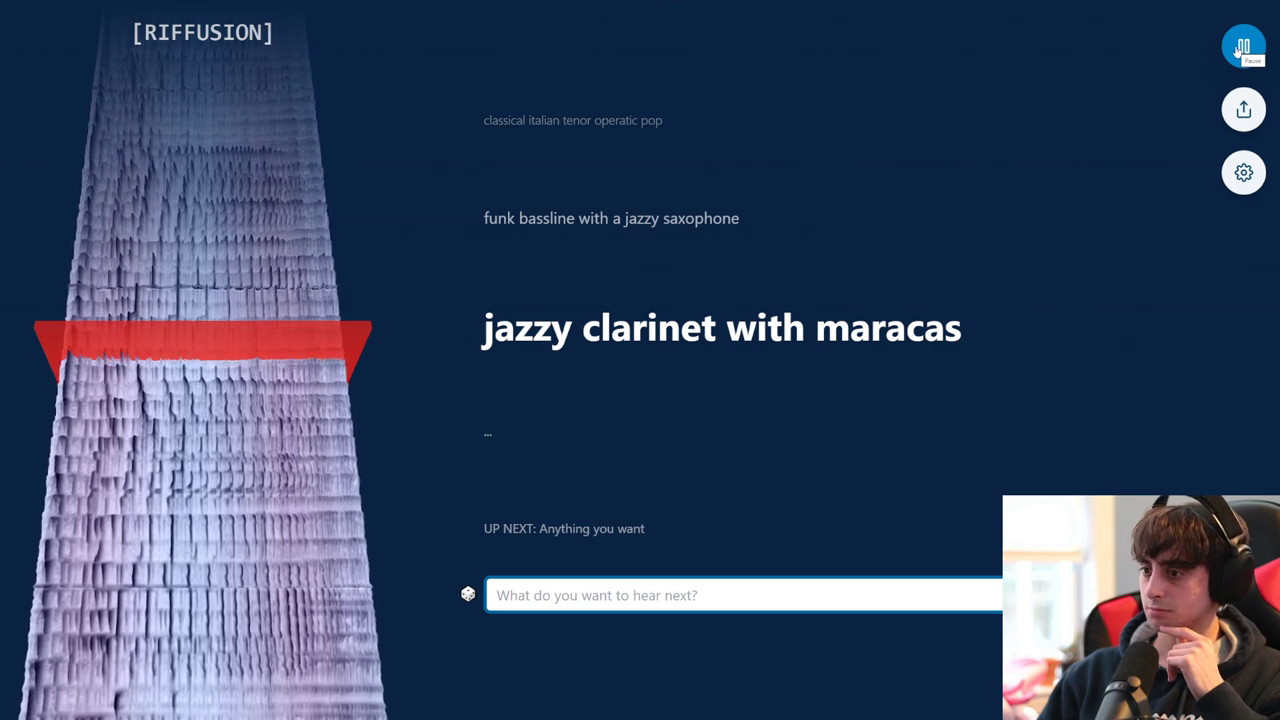
Step: Pause the 'jazzy clarinet with maracas' music after it has played for a while
click(1240, 50)
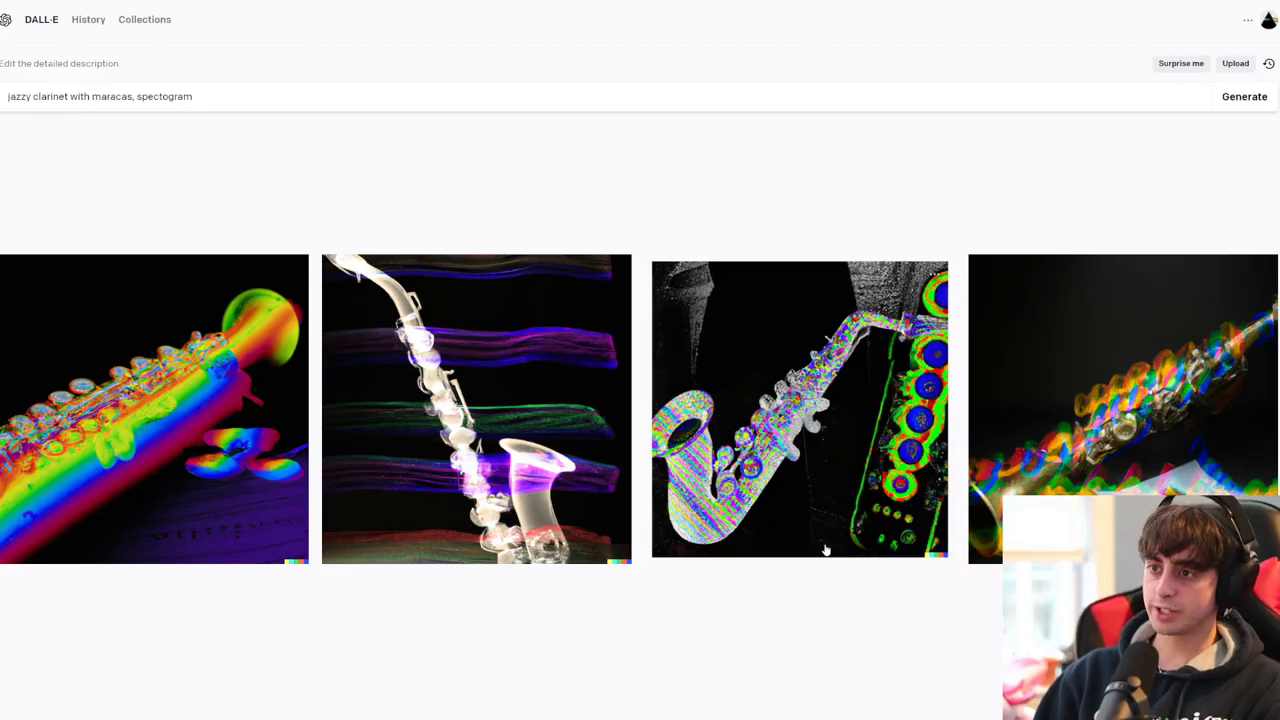
Step: View the third (saxophone-like) and fourth (flute) DALL·E images up close, returning to the grid each time
click(720, 330)
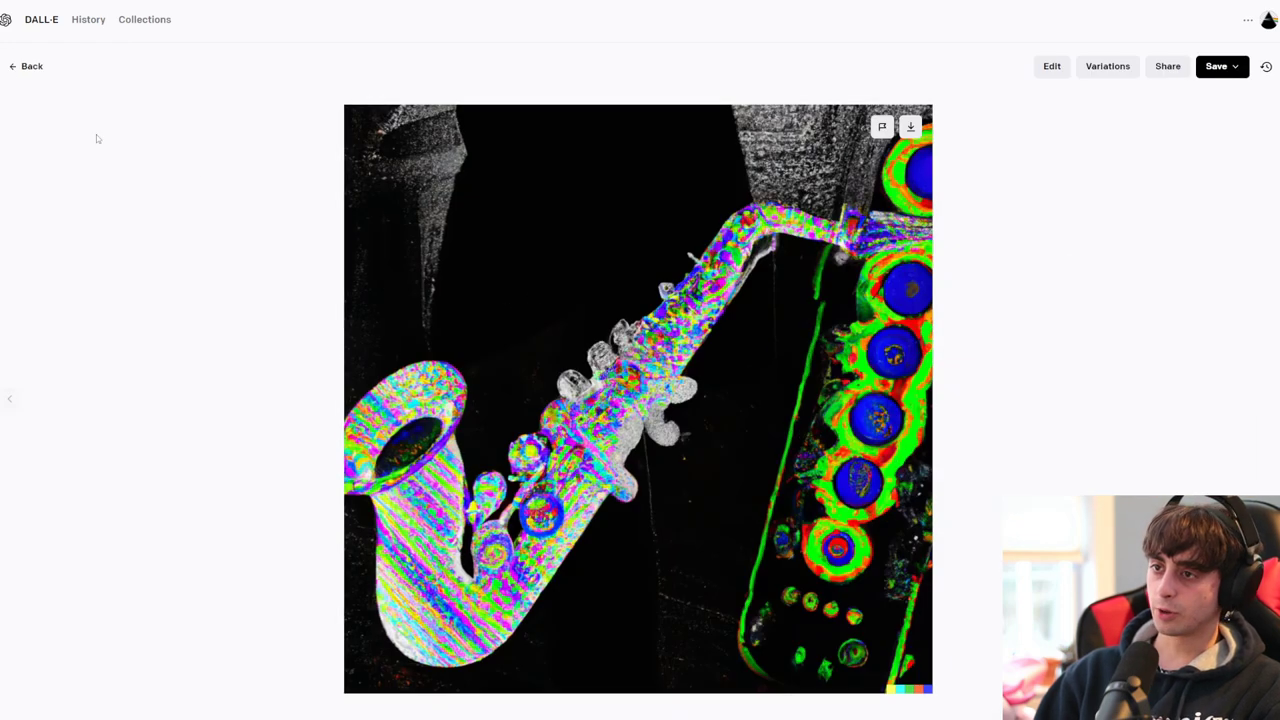
click(14, 68)
click(1037, 409)
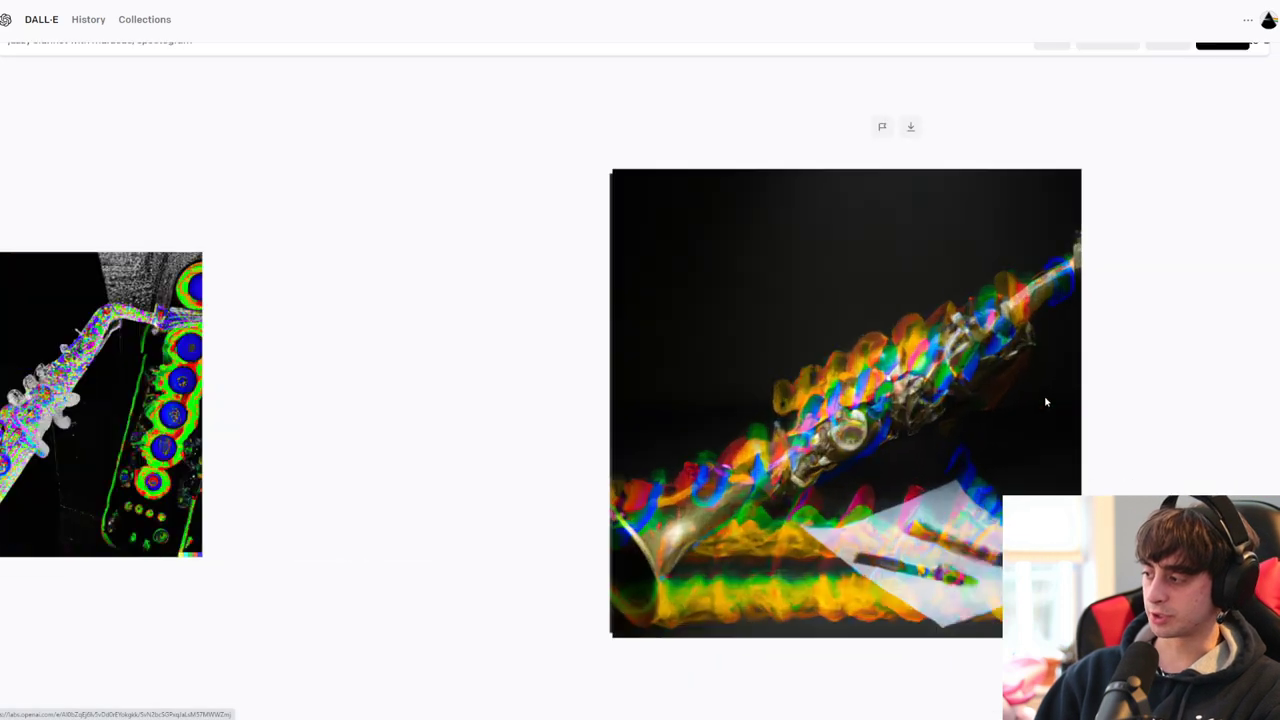
click(28, 66)
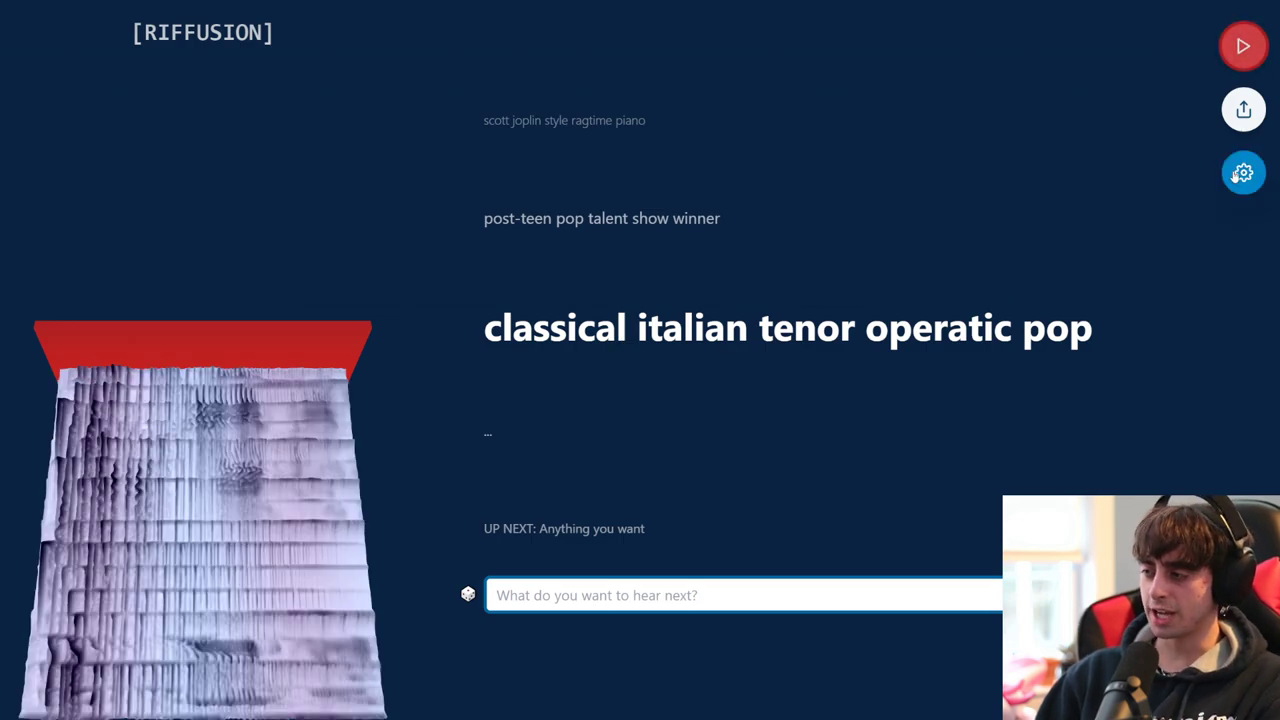
Step: Play and pause the 'classical italian tenor operatic pop' music, then paste 'fast paced beat' as the next prompt
click(1247, 52)
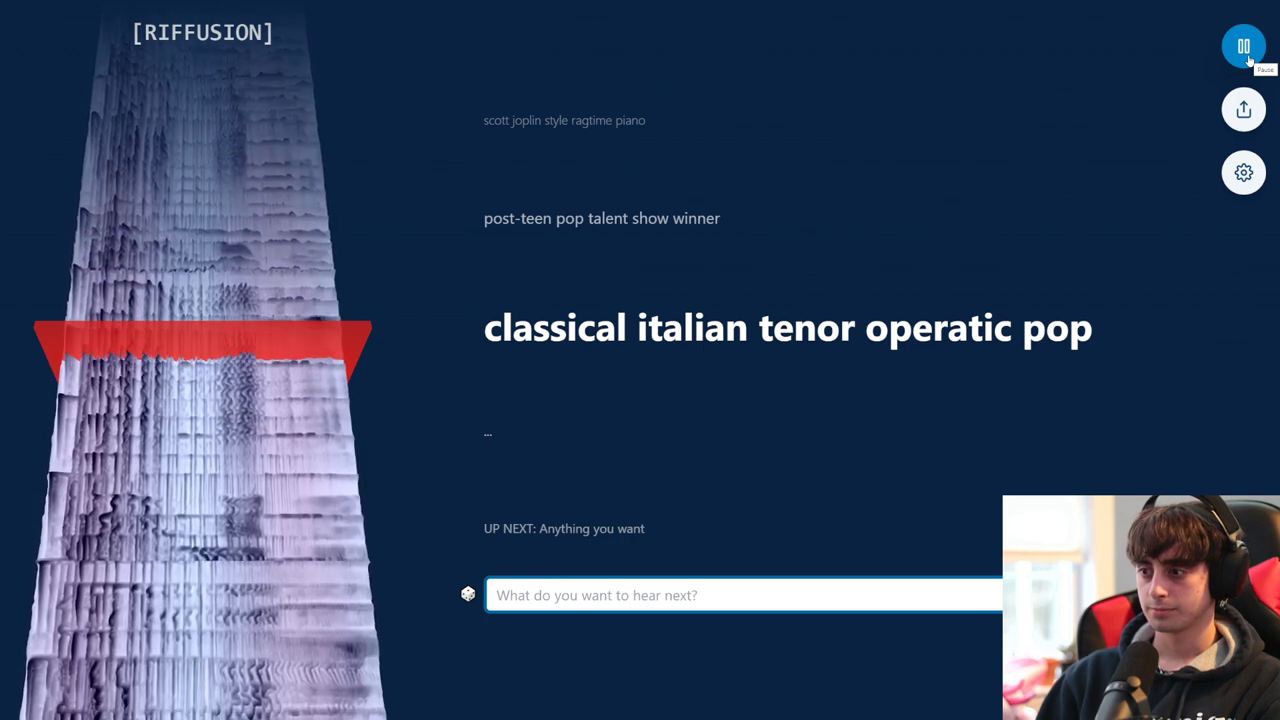
click(1247, 58)
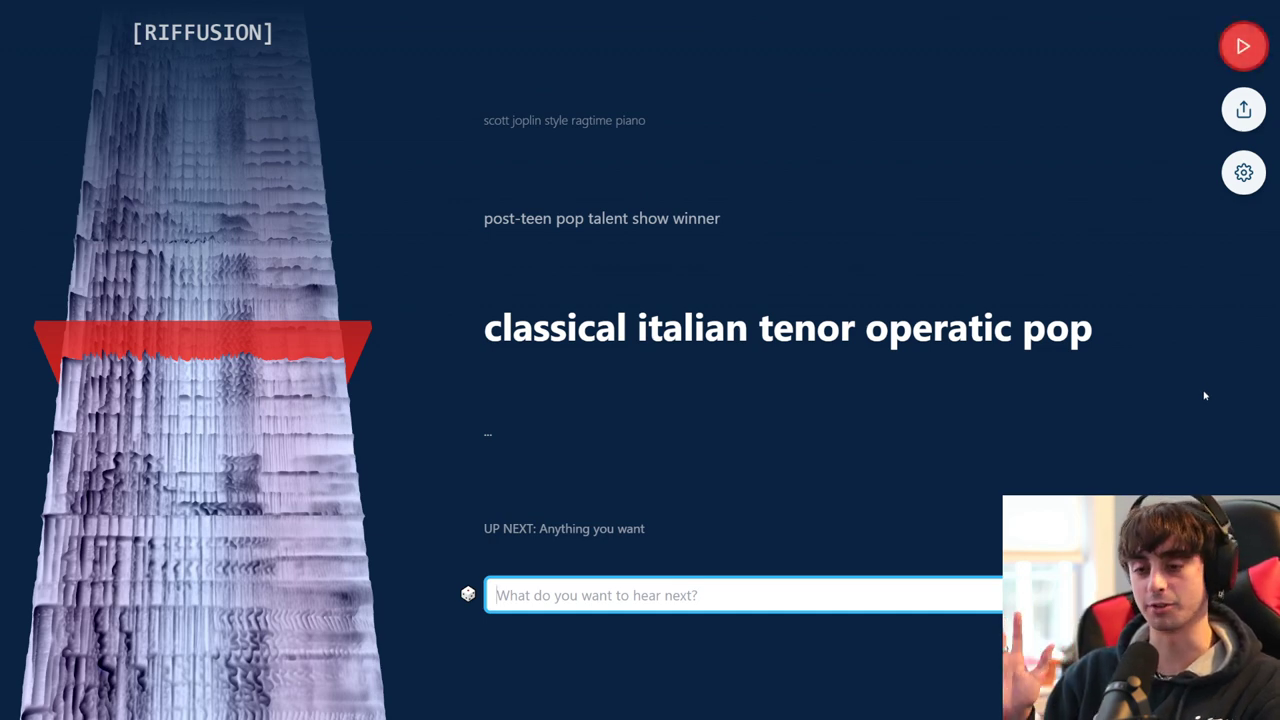
text(fast paced beat)
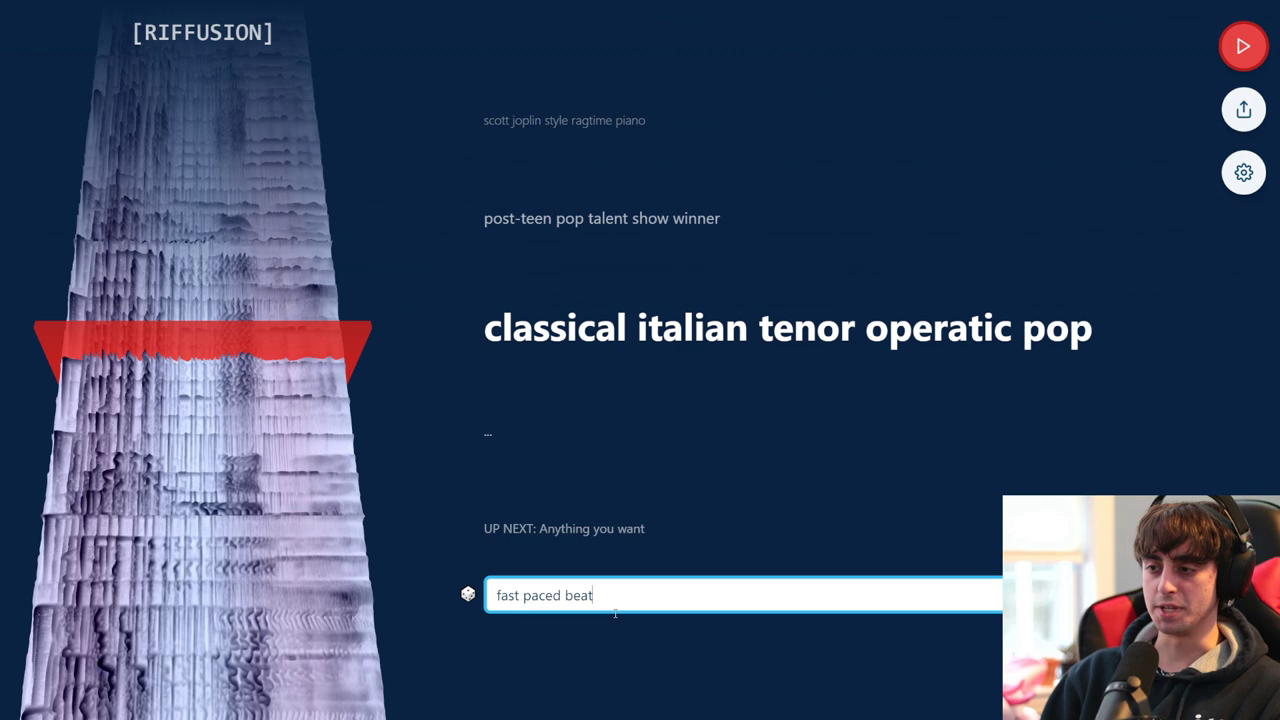
Step: Submit 'fast paced beat' as the prompt, then play and pause its music
key(Return)
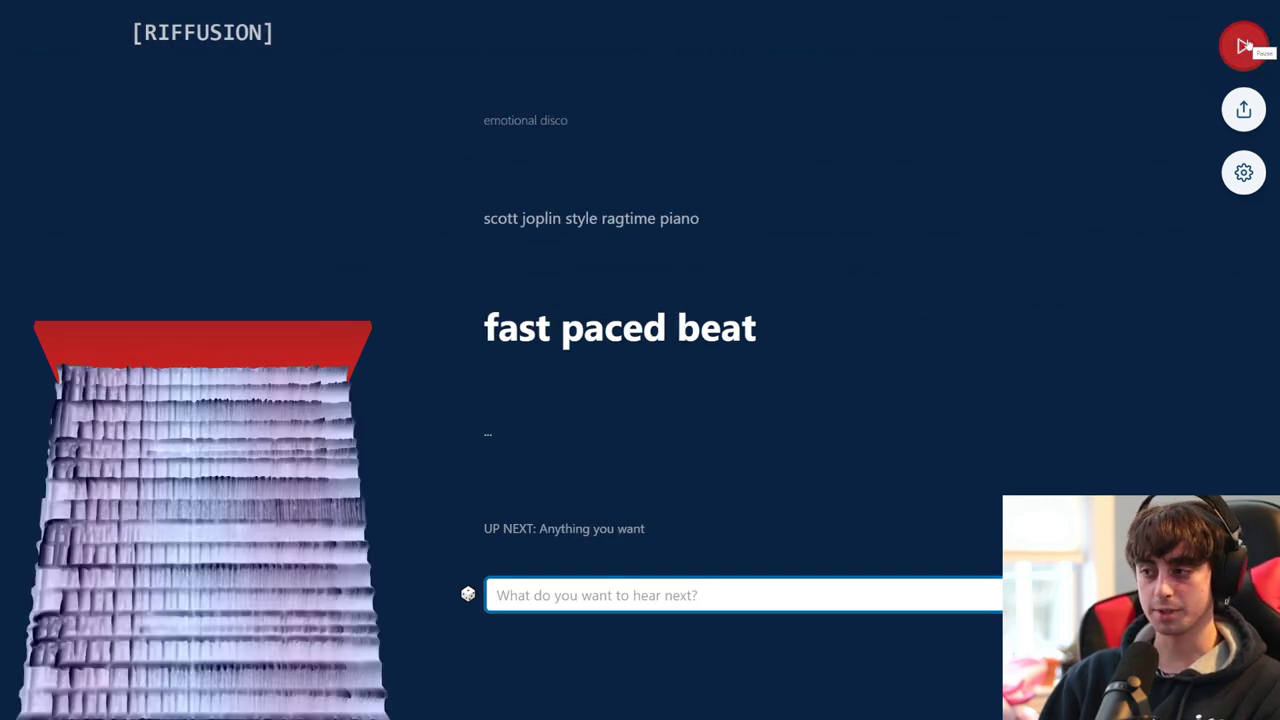
click(1246, 46)
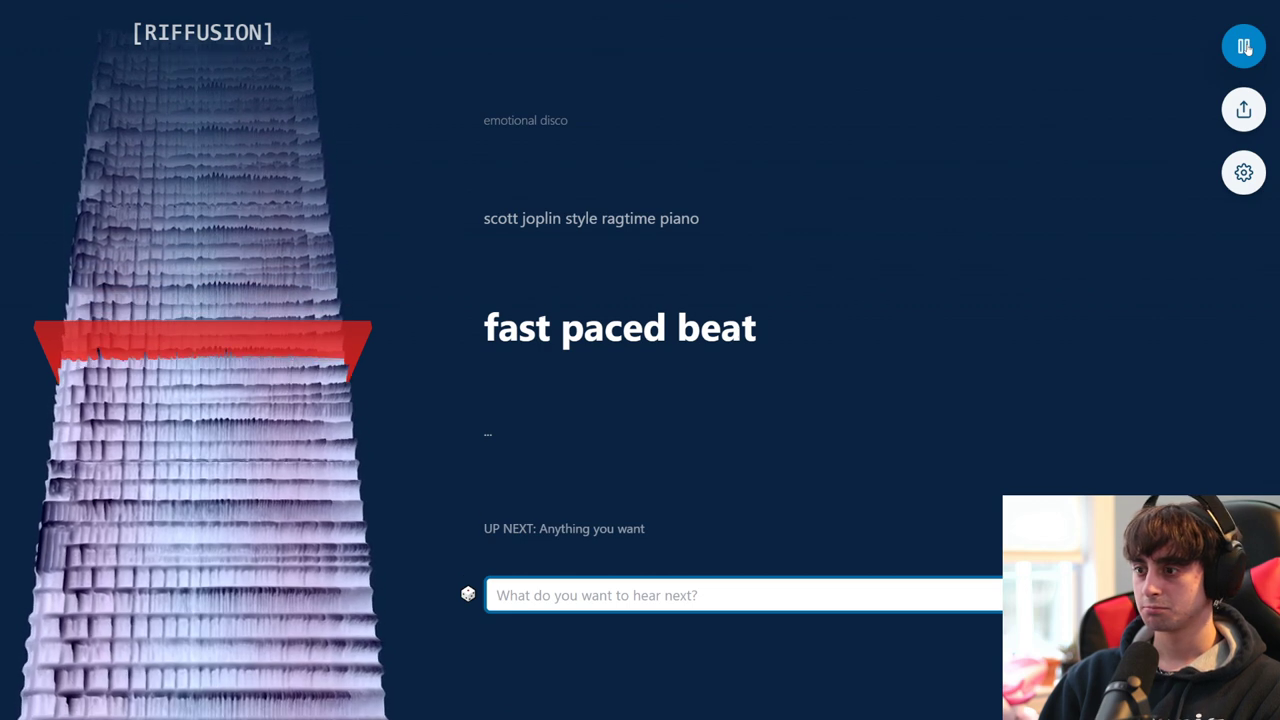
click(1245, 47)
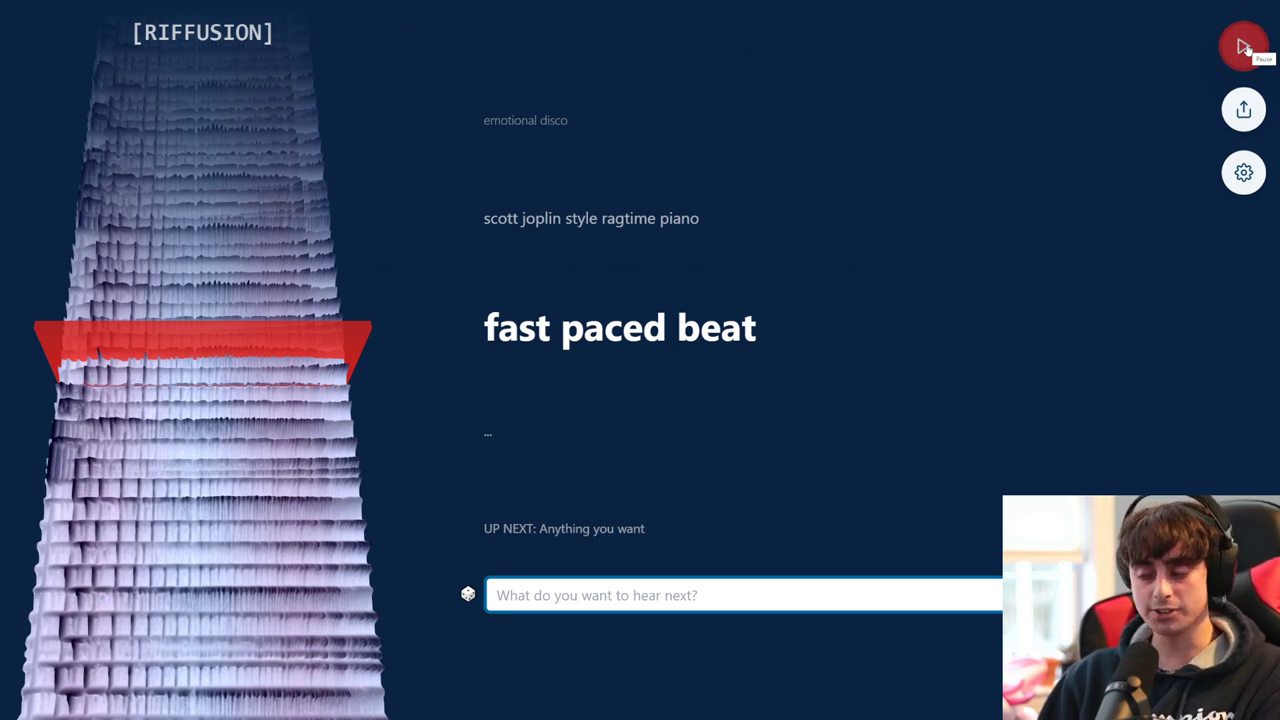
Step: Restart the prompt sequence on 'sad piano', play that music, then pause it
click(560, 529)
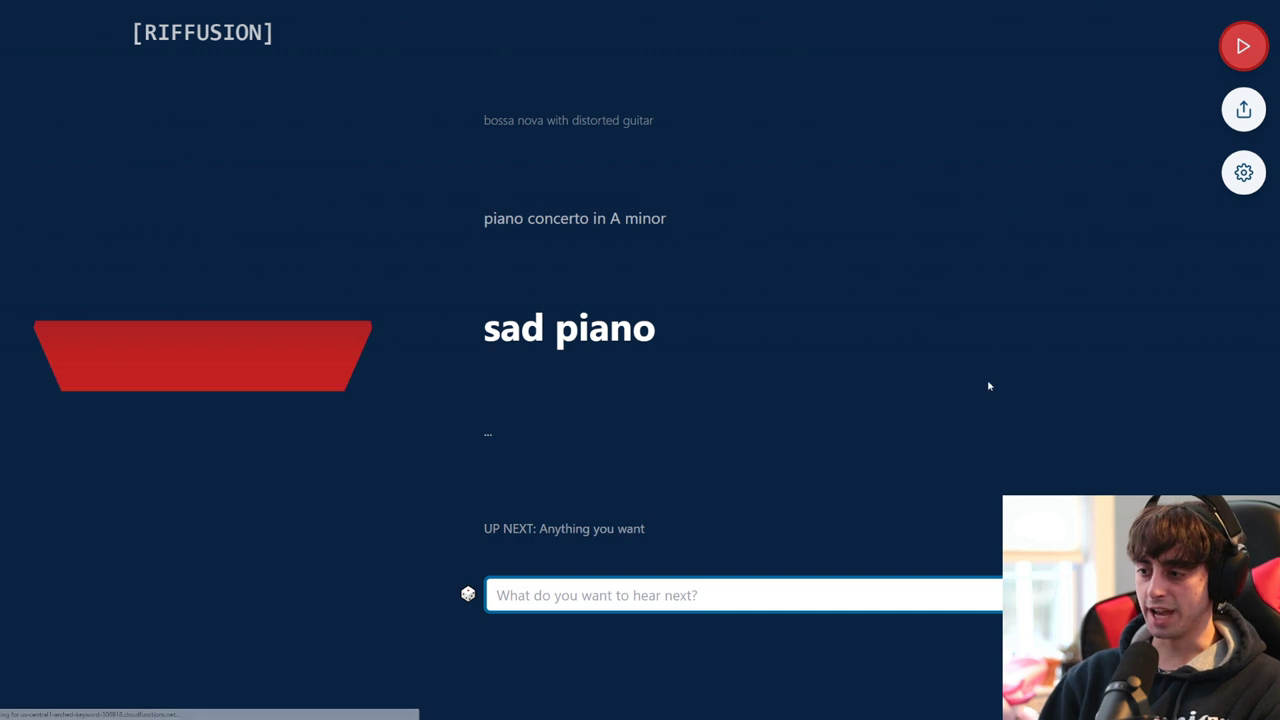
click(1243, 48)
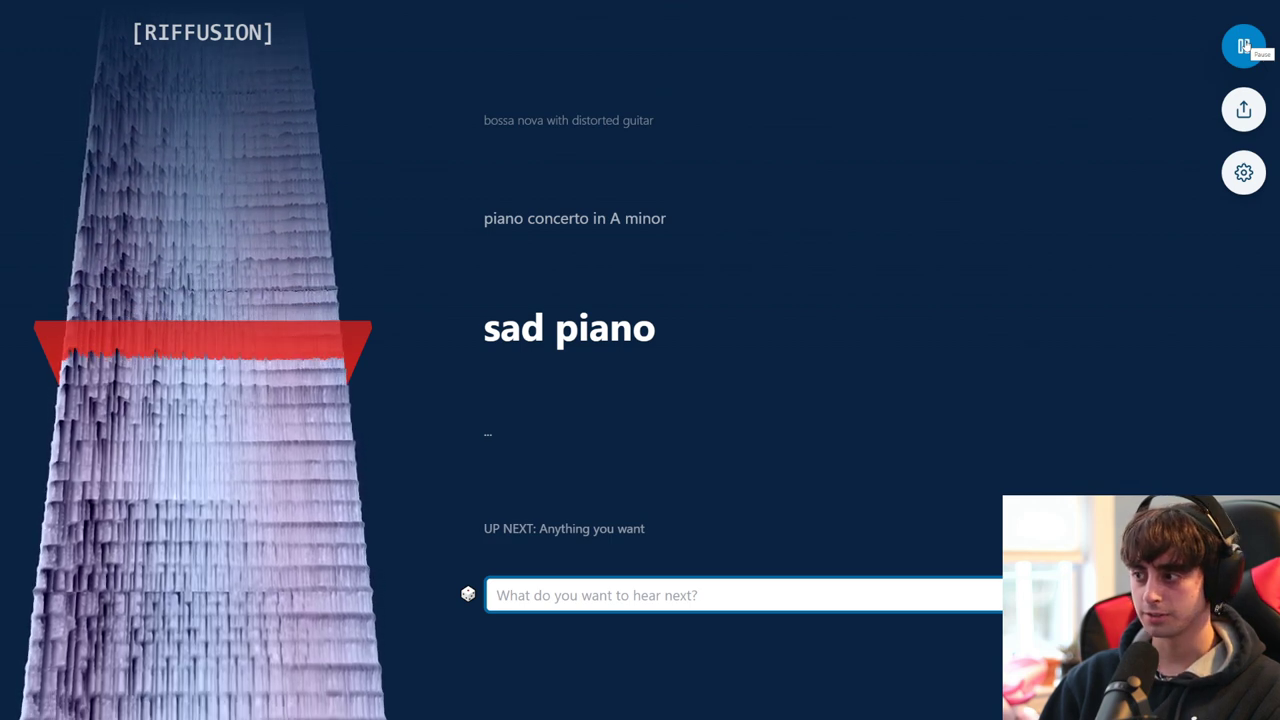
click(1244, 47)
Step: Jump to the queued 'Rock on' prompt, play its music, then pause it
click(716, 591)
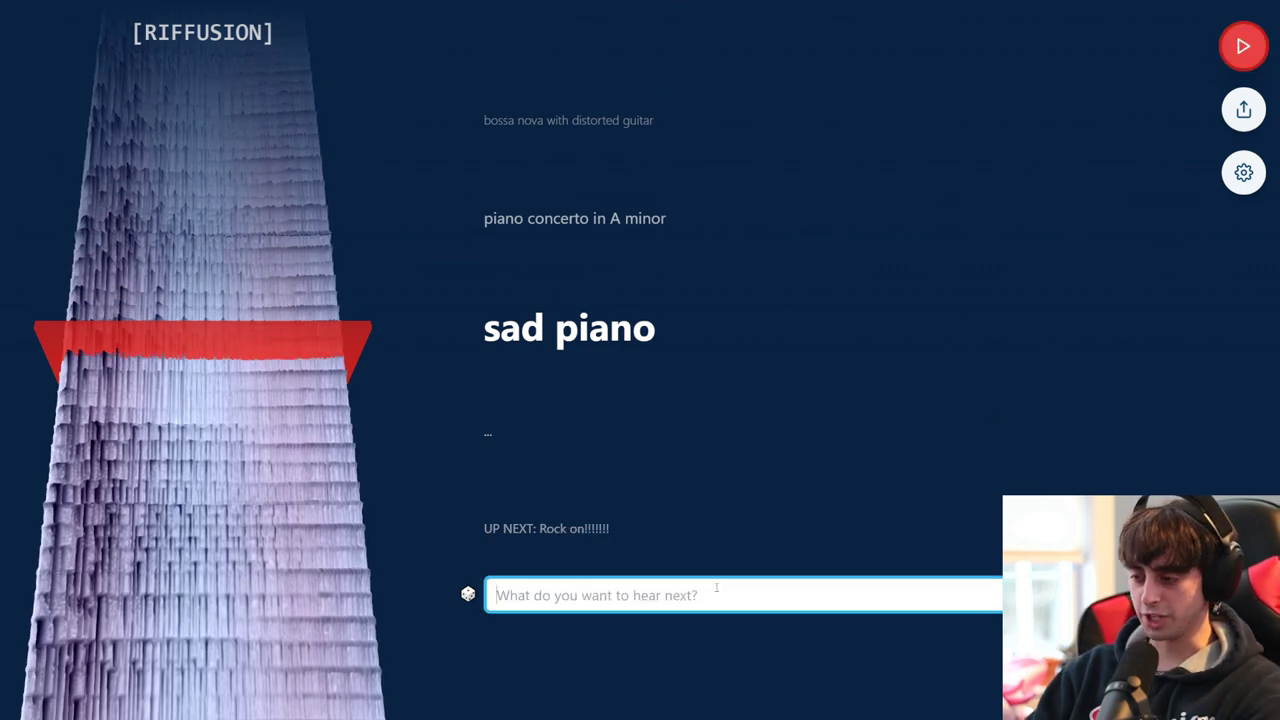
click(1244, 47)
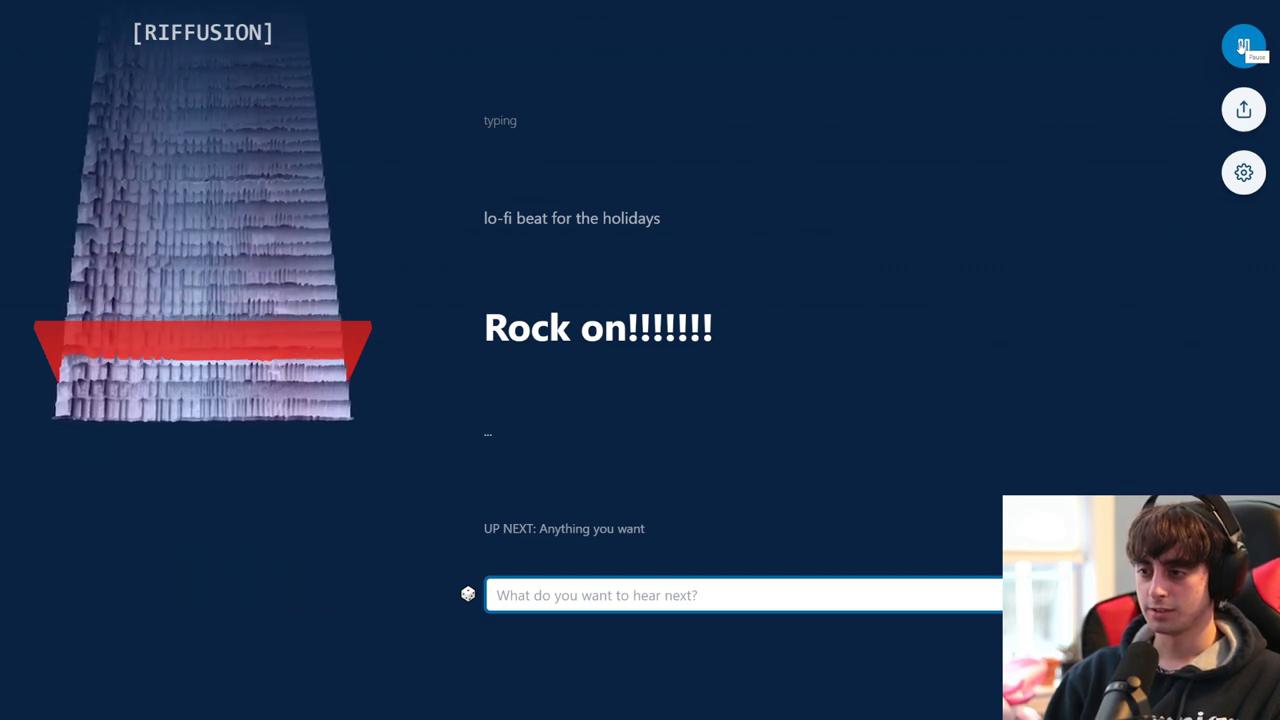
click(1243, 46)
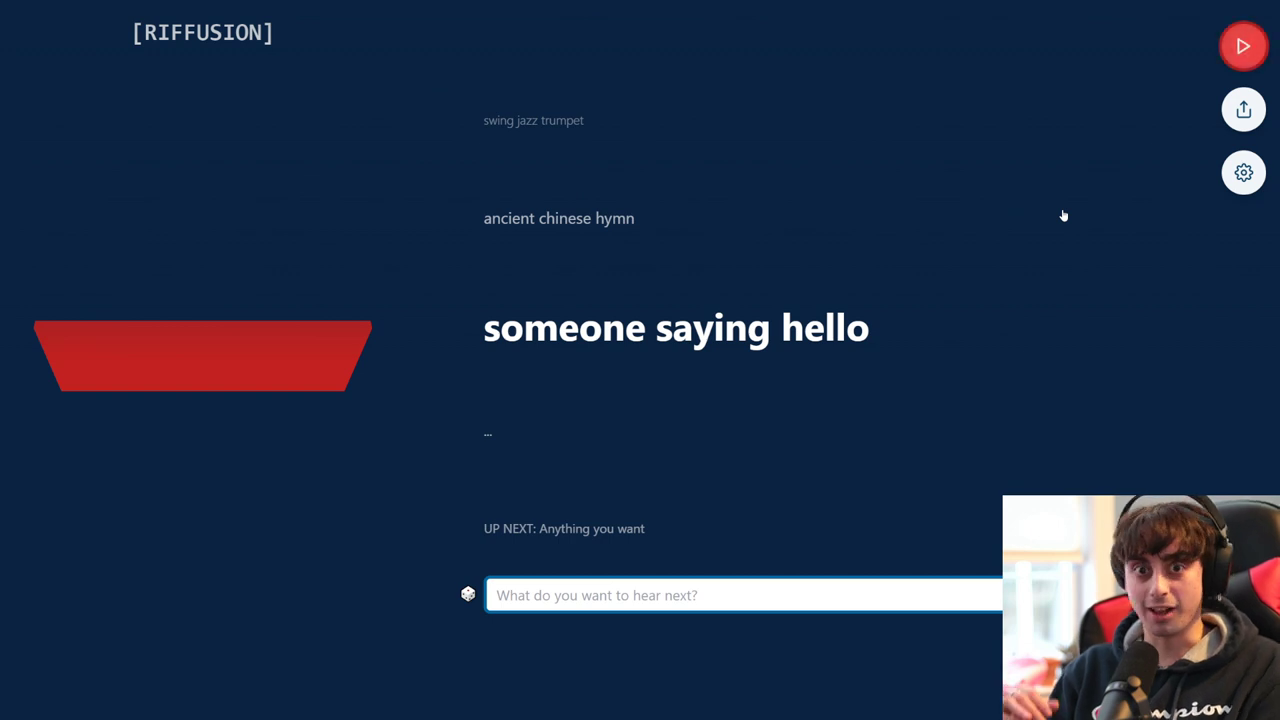
Step: Toggle play and pause on the 'someone saying hello' riff, stopping as it advances to 'classic rap beat'
click(1243, 48)
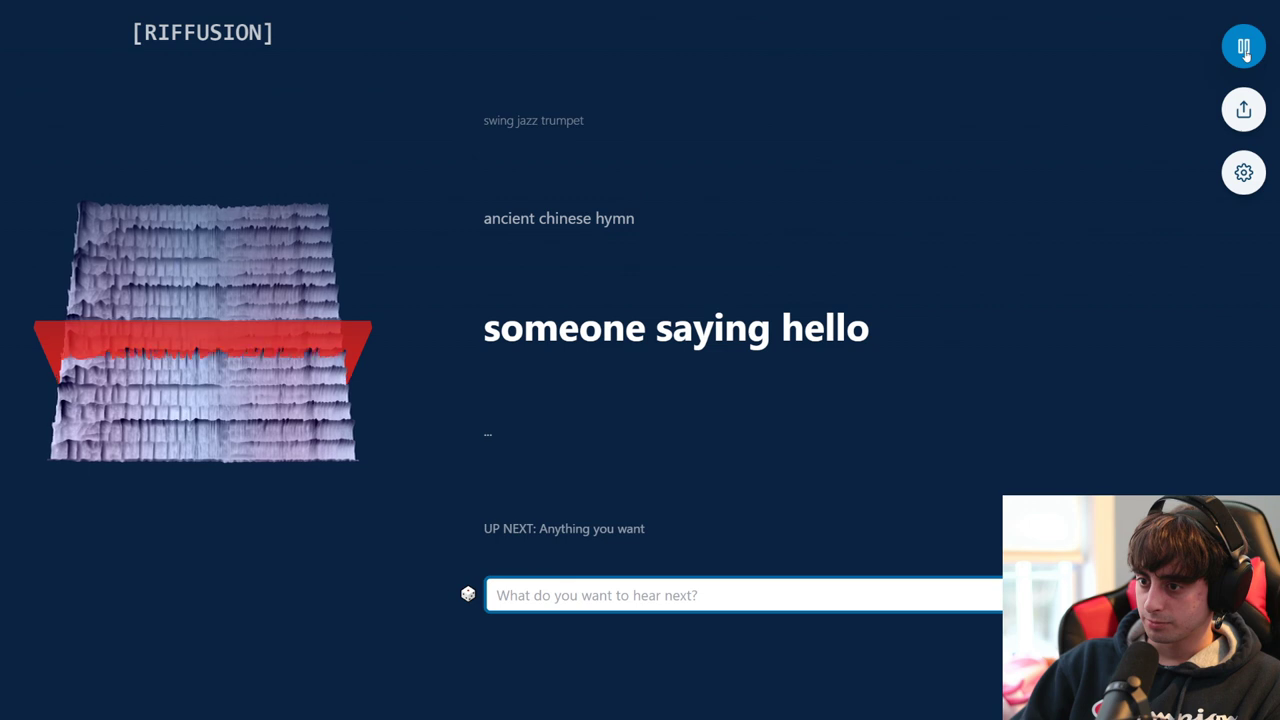
click(1244, 50)
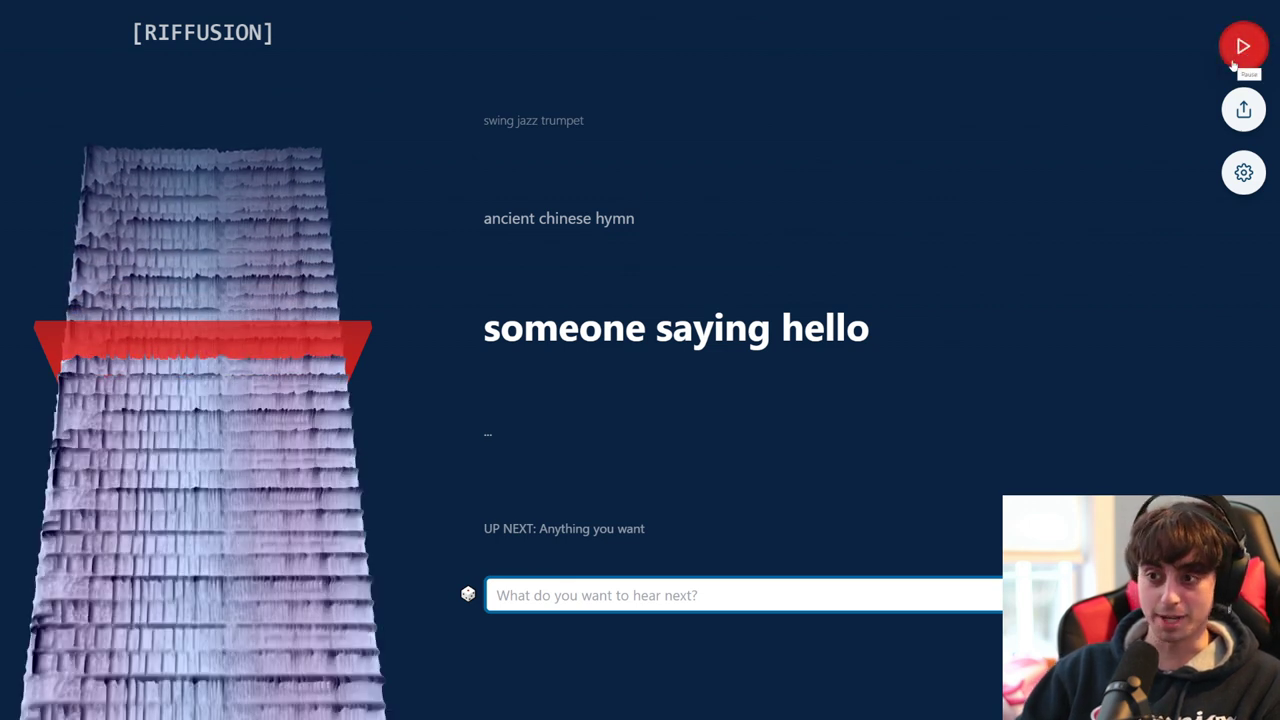
click(1240, 60)
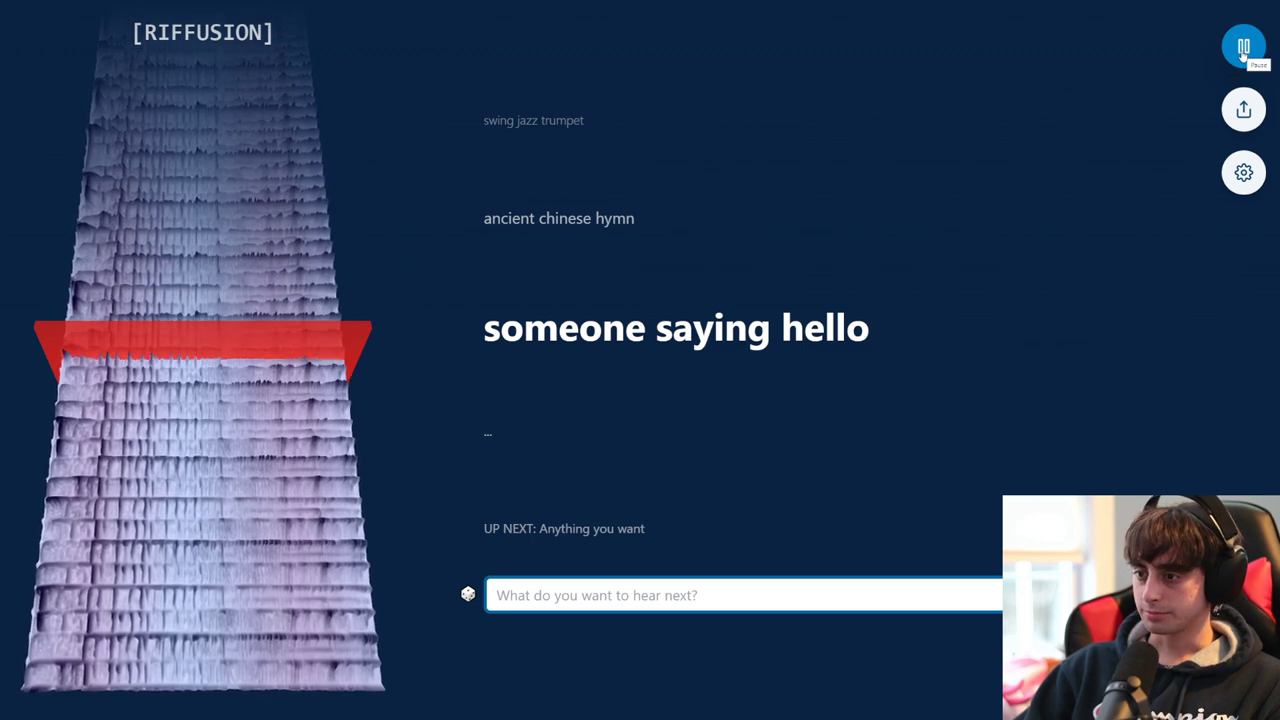
click(1244, 50)
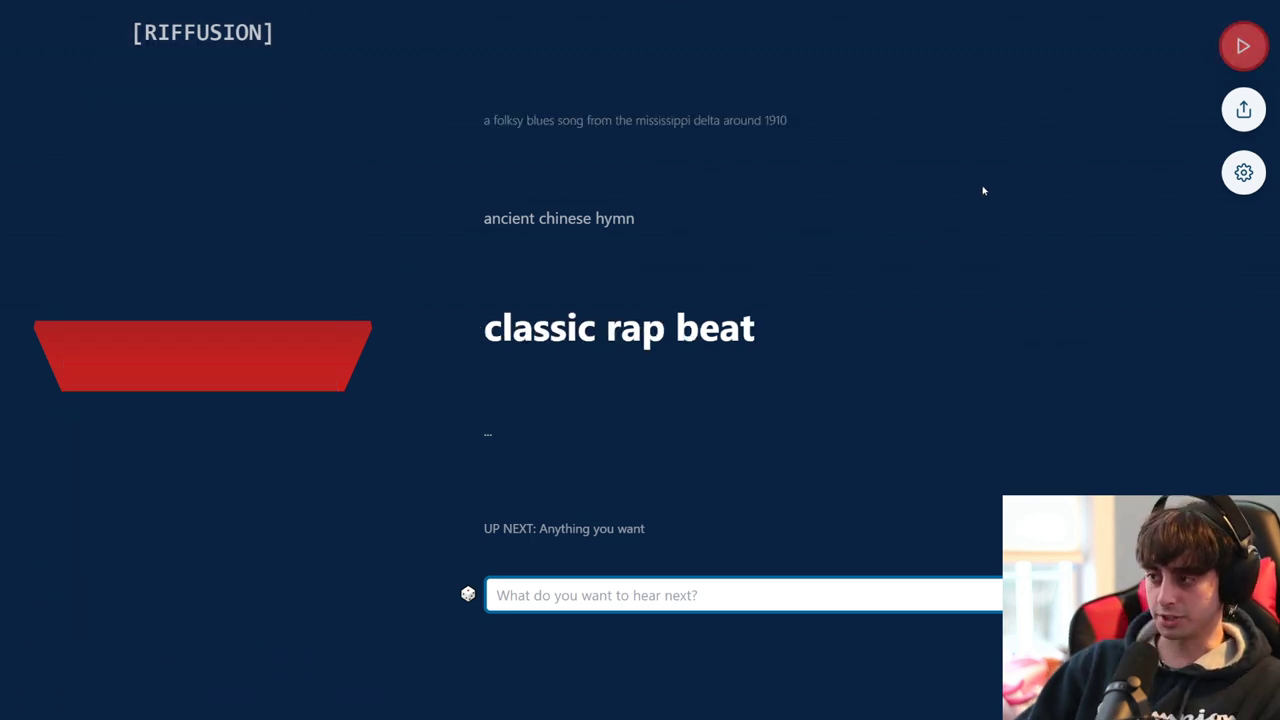
Step: Play the 'classic rap beat' riff, pause and resume it, then pause it again
click(1244, 46)
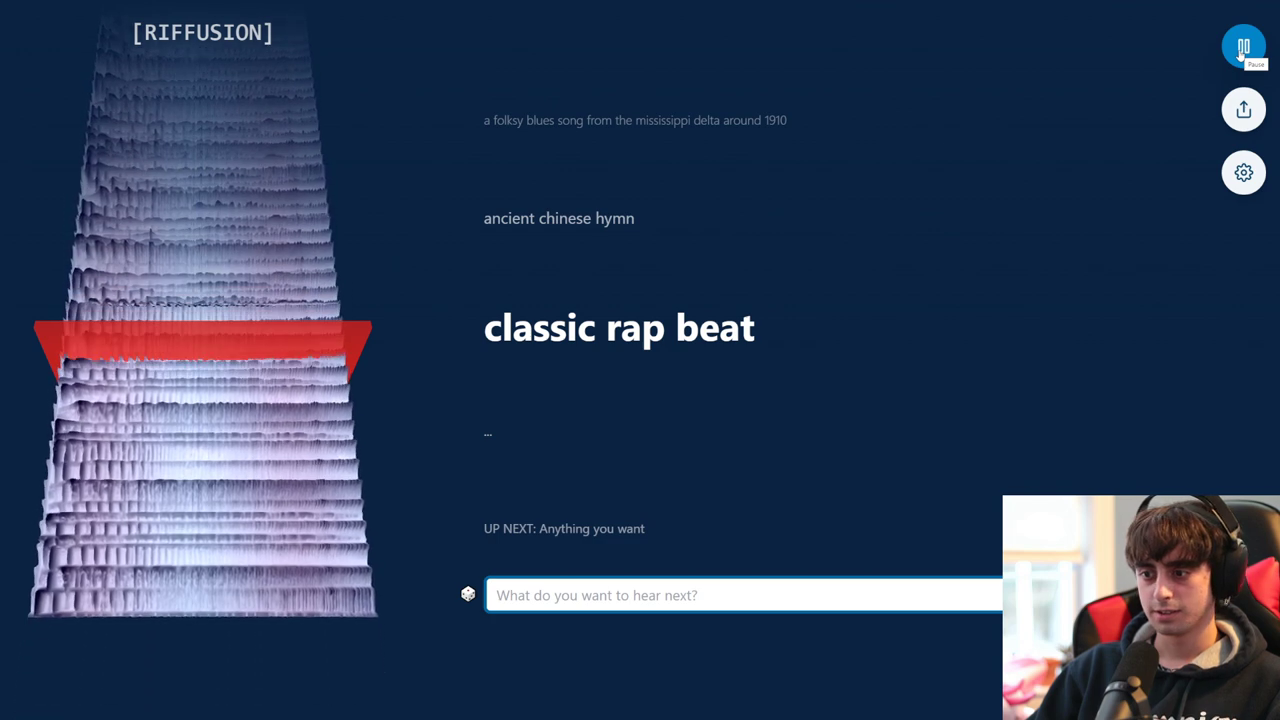
click(1241, 50)
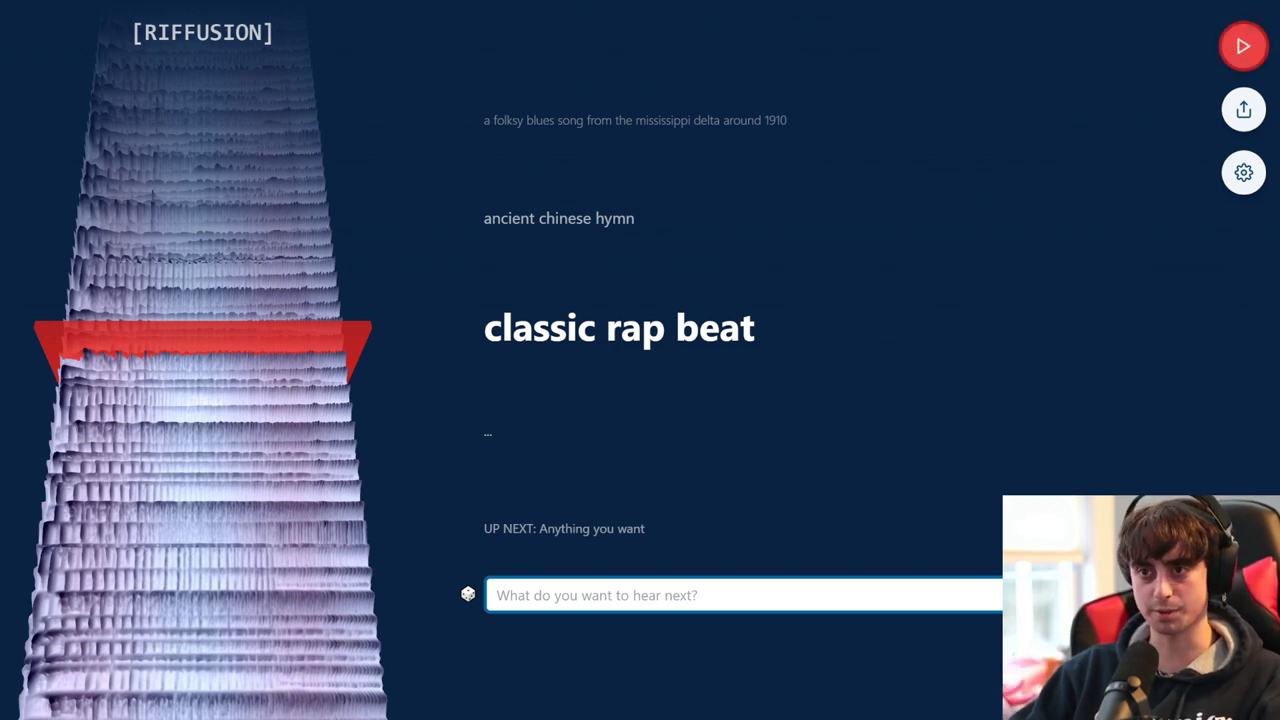
click(1245, 47)
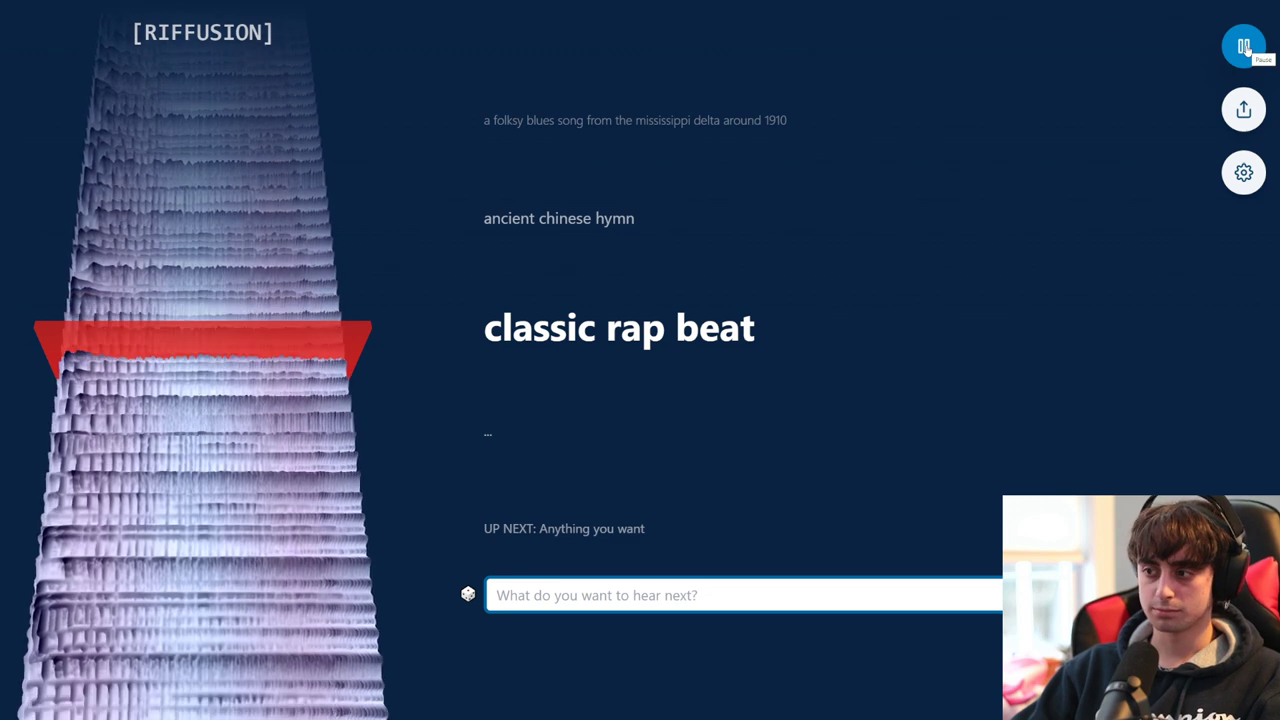
click(1244, 47)
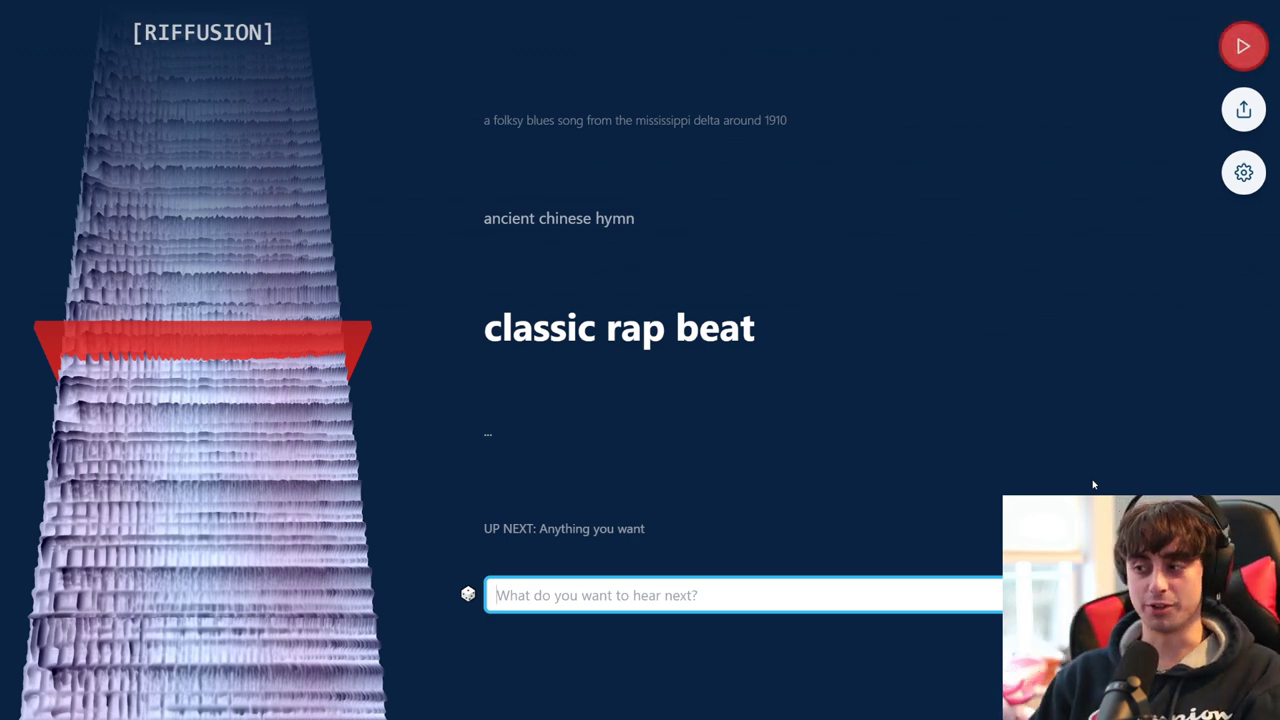
Step: Jump to the 'piano mixed with rap mixed with trombone' prompt and start playing it
click(600, 528)
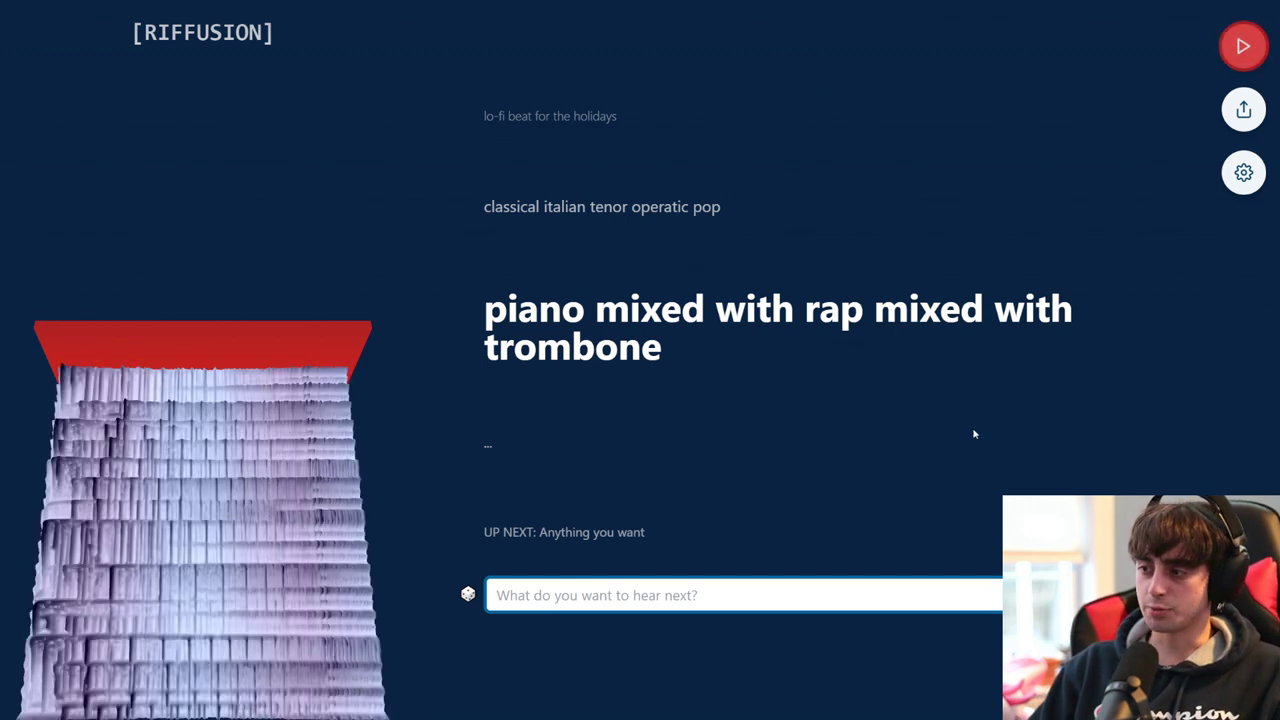
click(1257, 52)
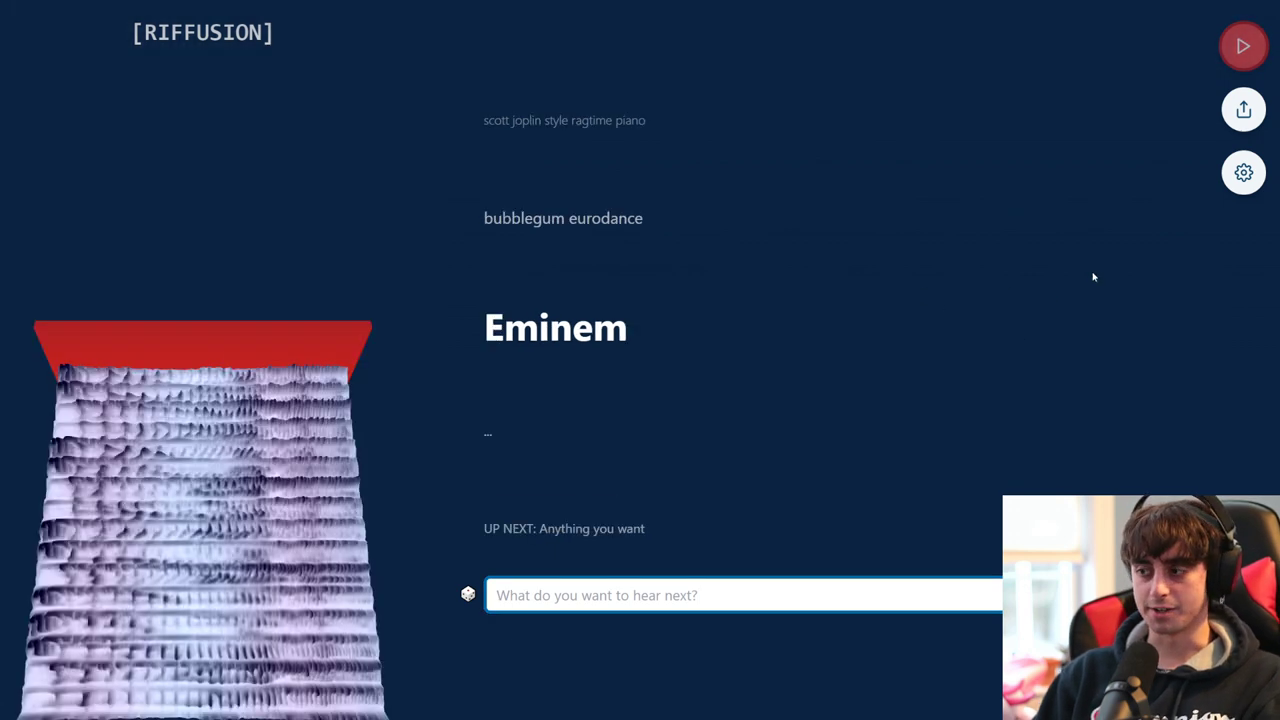
Step: Play the 'Eminem' riff, pause and resume it, then pause it again
click(1245, 50)
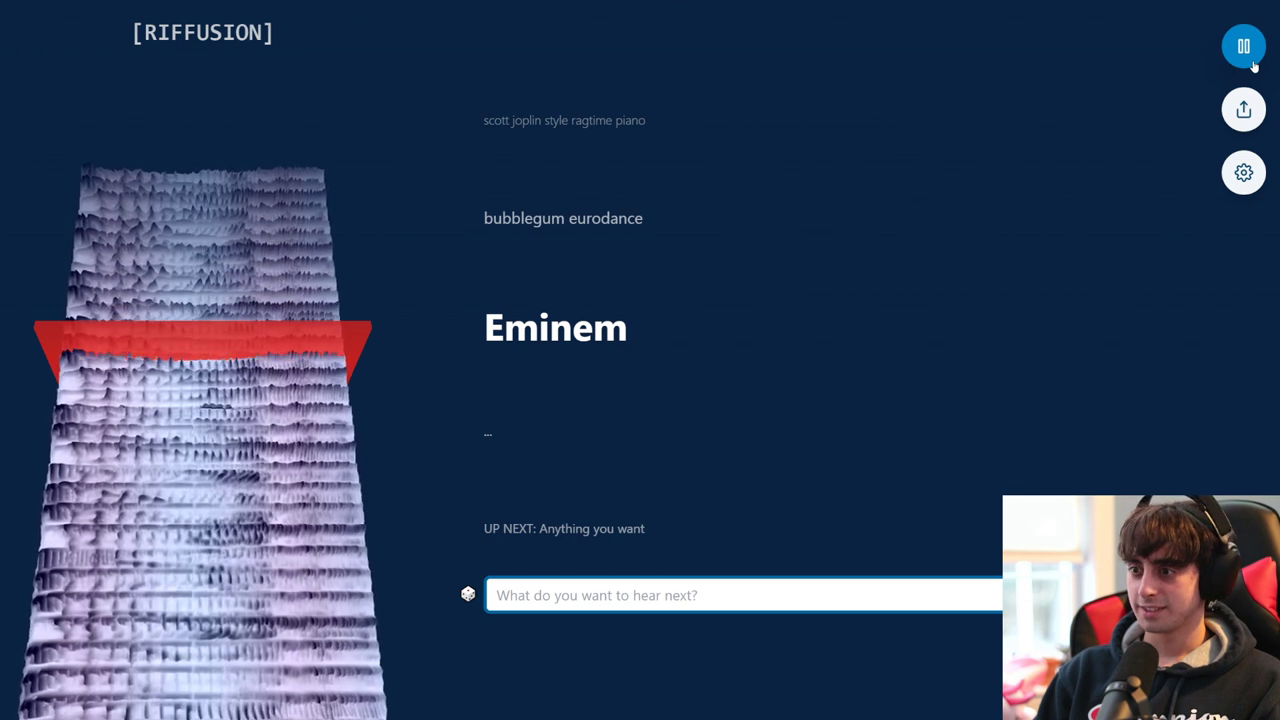
click(1253, 62)
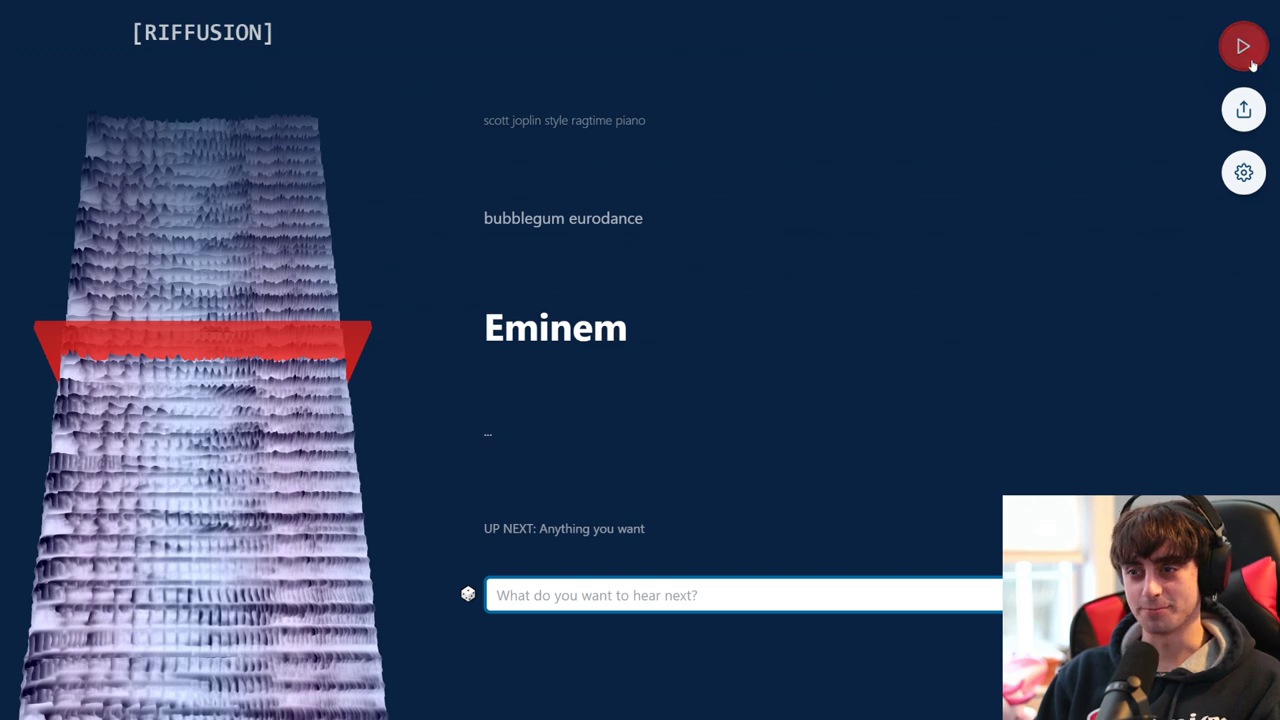
click(1253, 62)
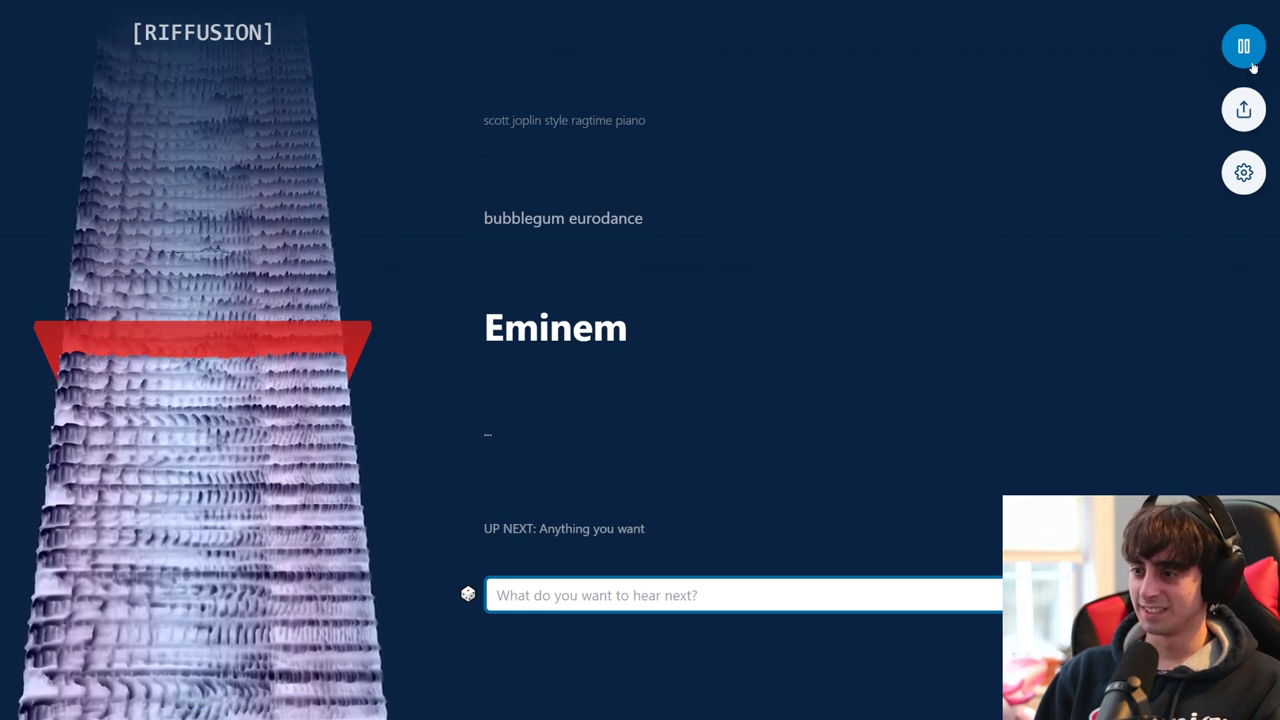
click(1251, 62)
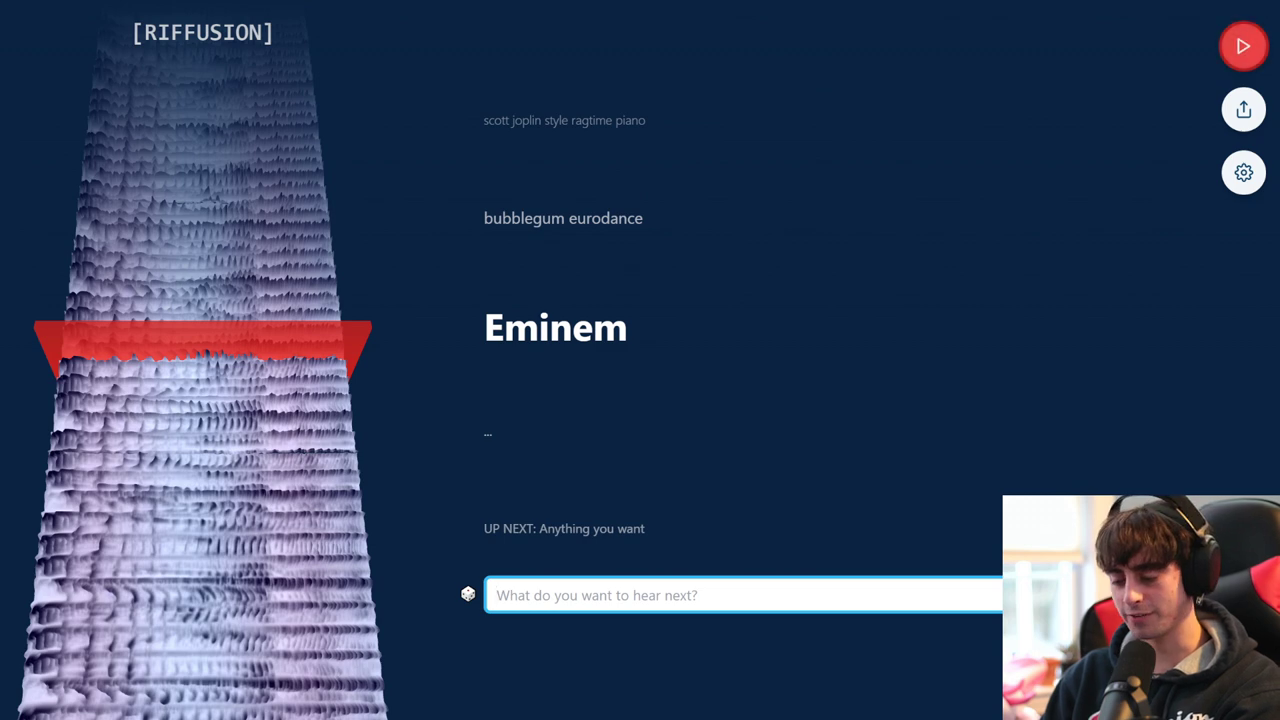
Step: Submit 'rain sound effect' as the next prompt and start playing it
text(rain sound effect)
key(Return)
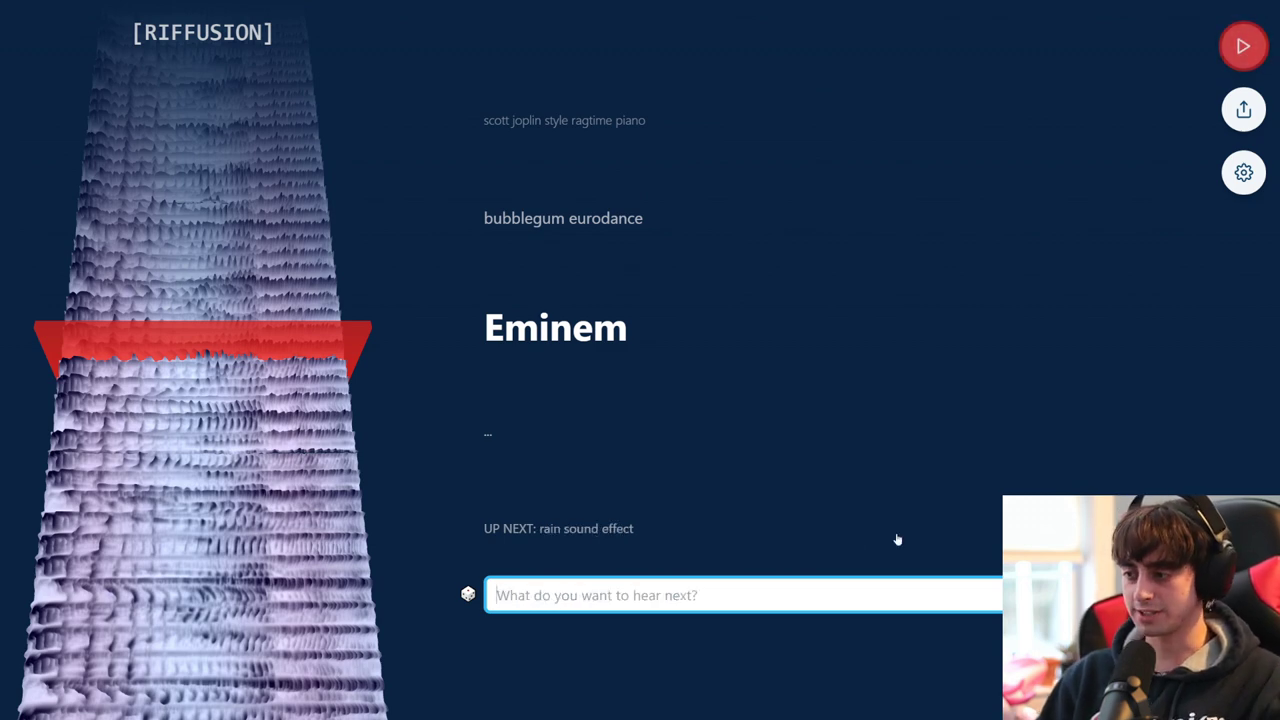
click(1247, 47)
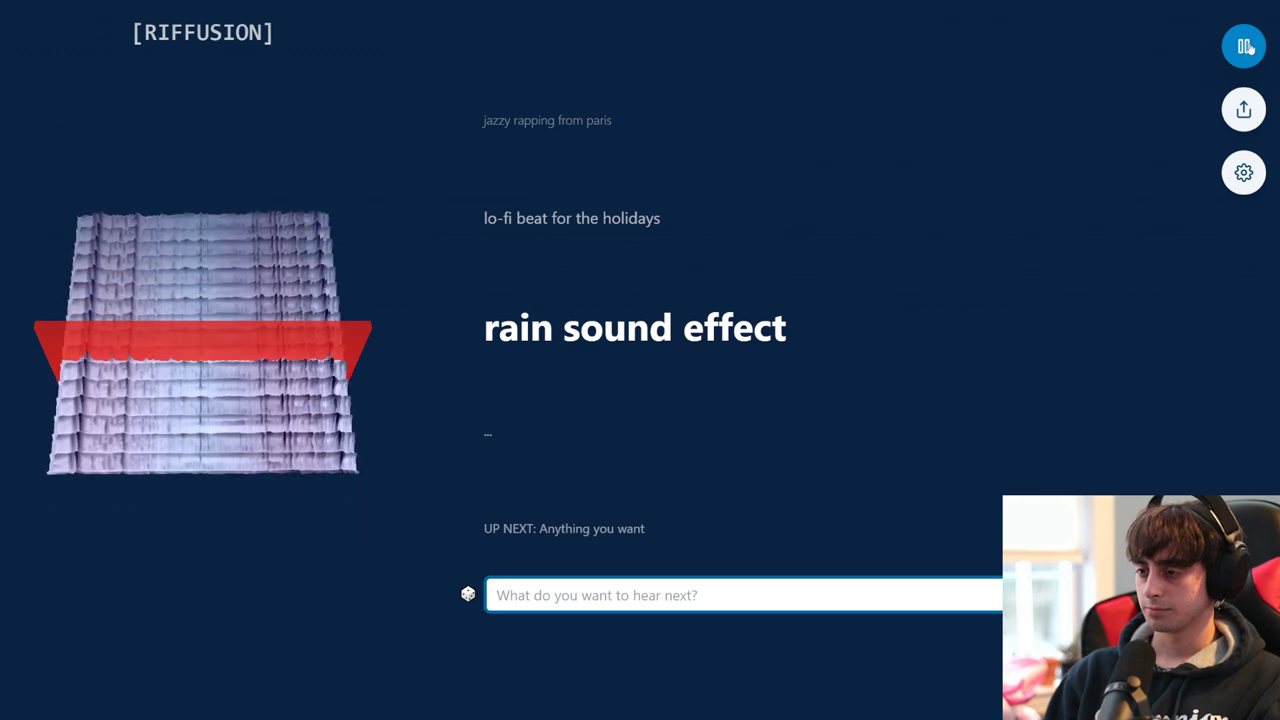
Step: Pause and resume the rain sound effect riff, then pause playback
click(1250, 48)
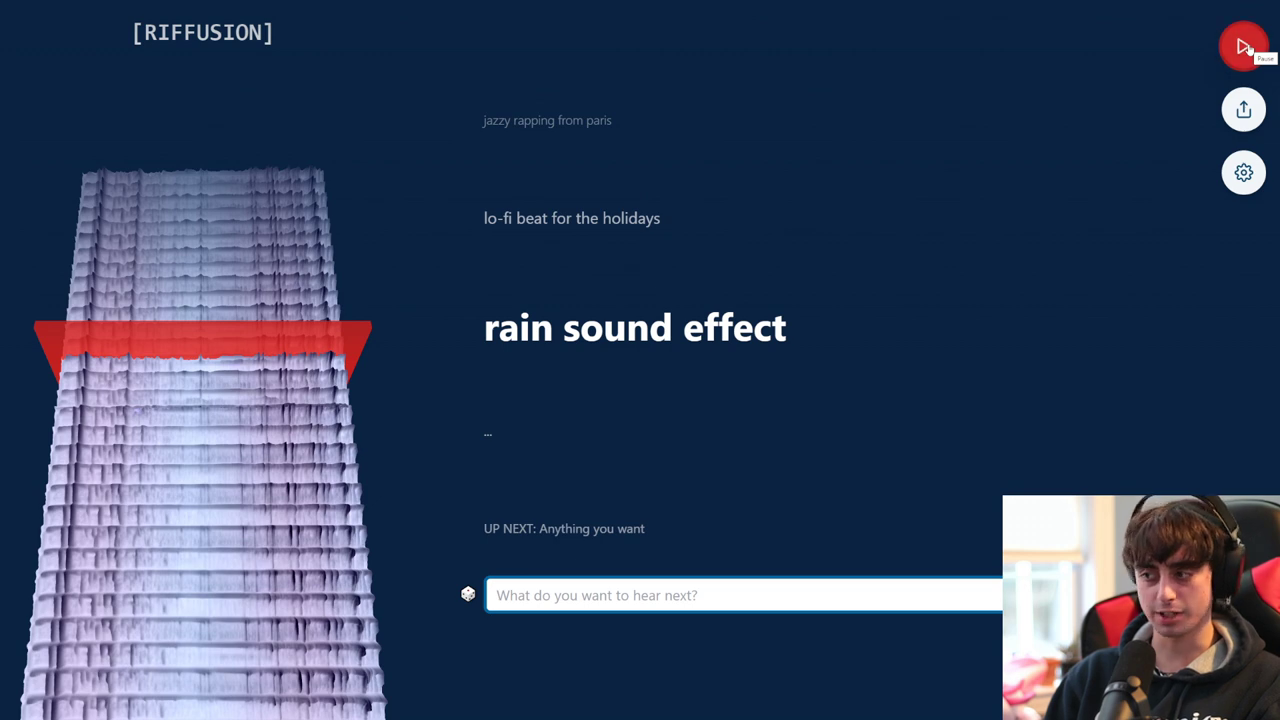
click(1246, 48)
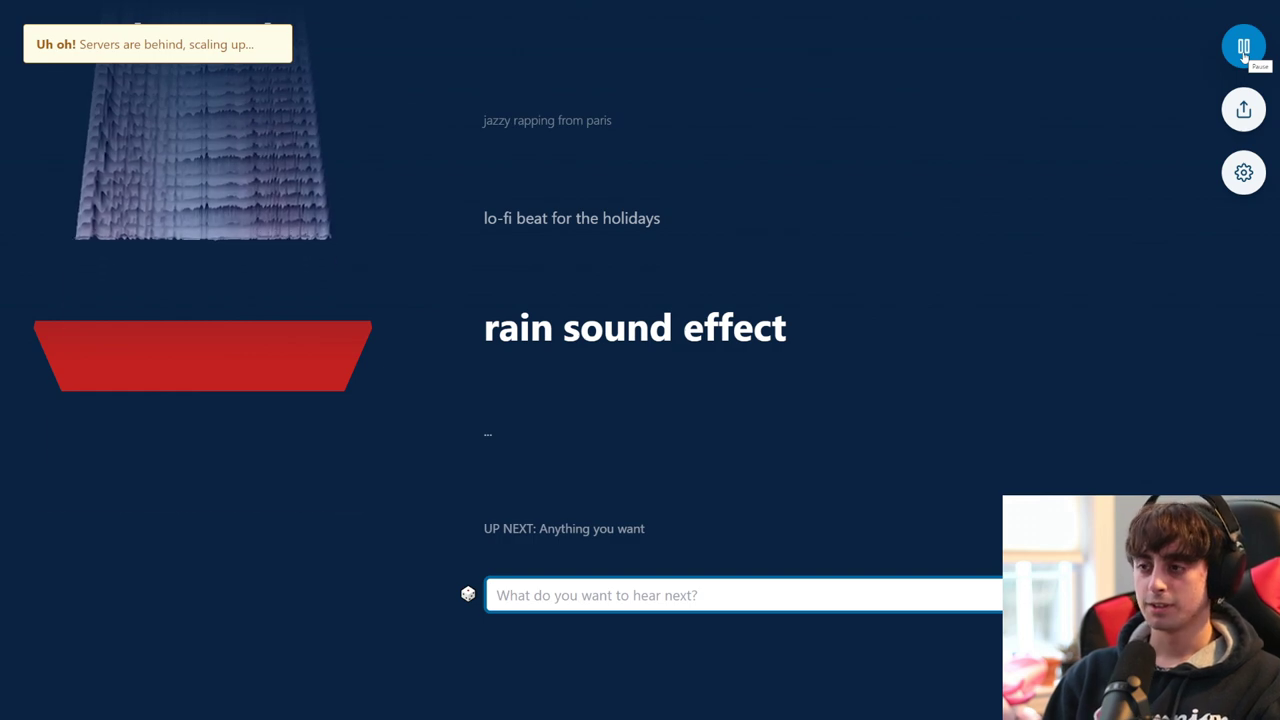
click(1244, 52)
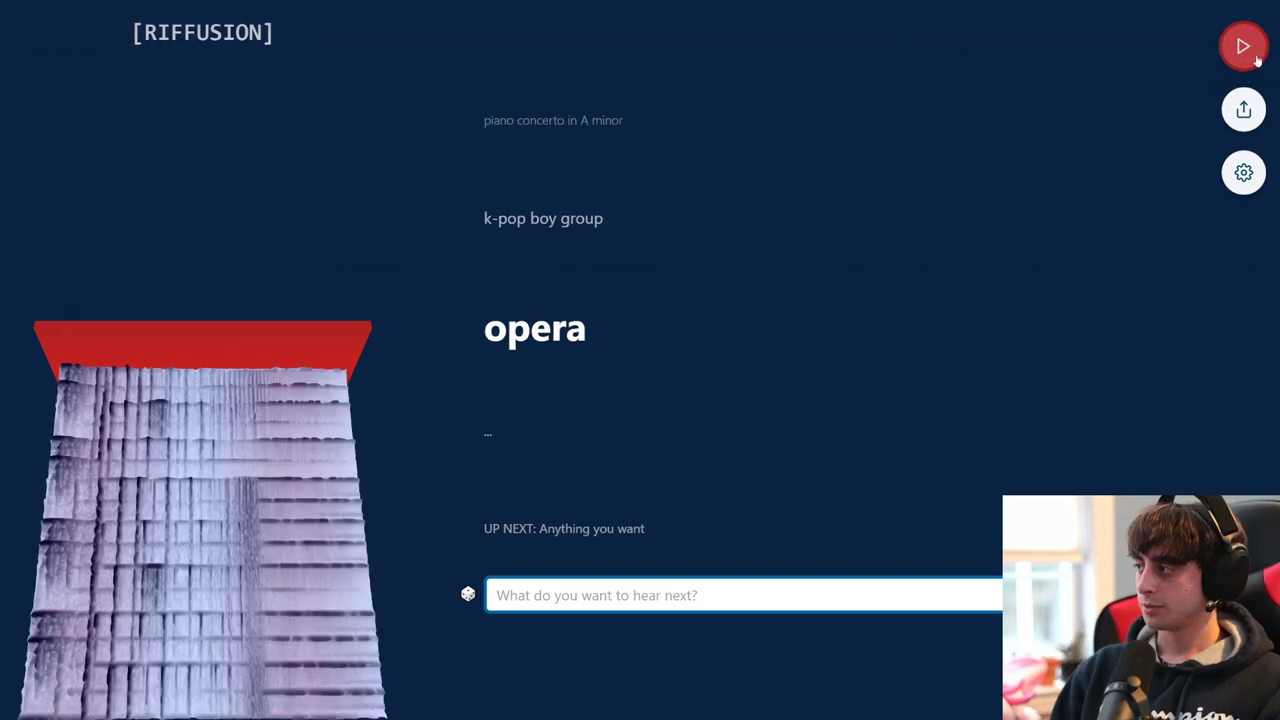
Step: Play the 'opera' riff, pause it, and open the 'Share your riff' dialog
click(1245, 47)
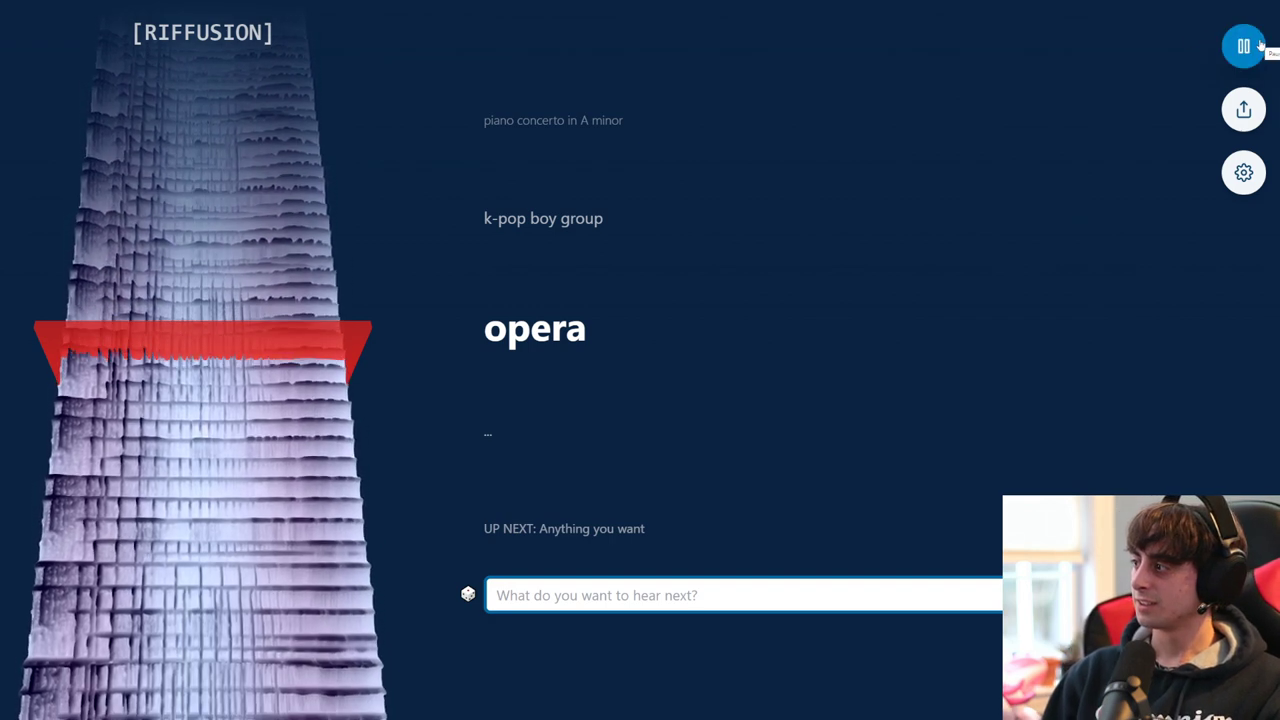
click(1258, 46)
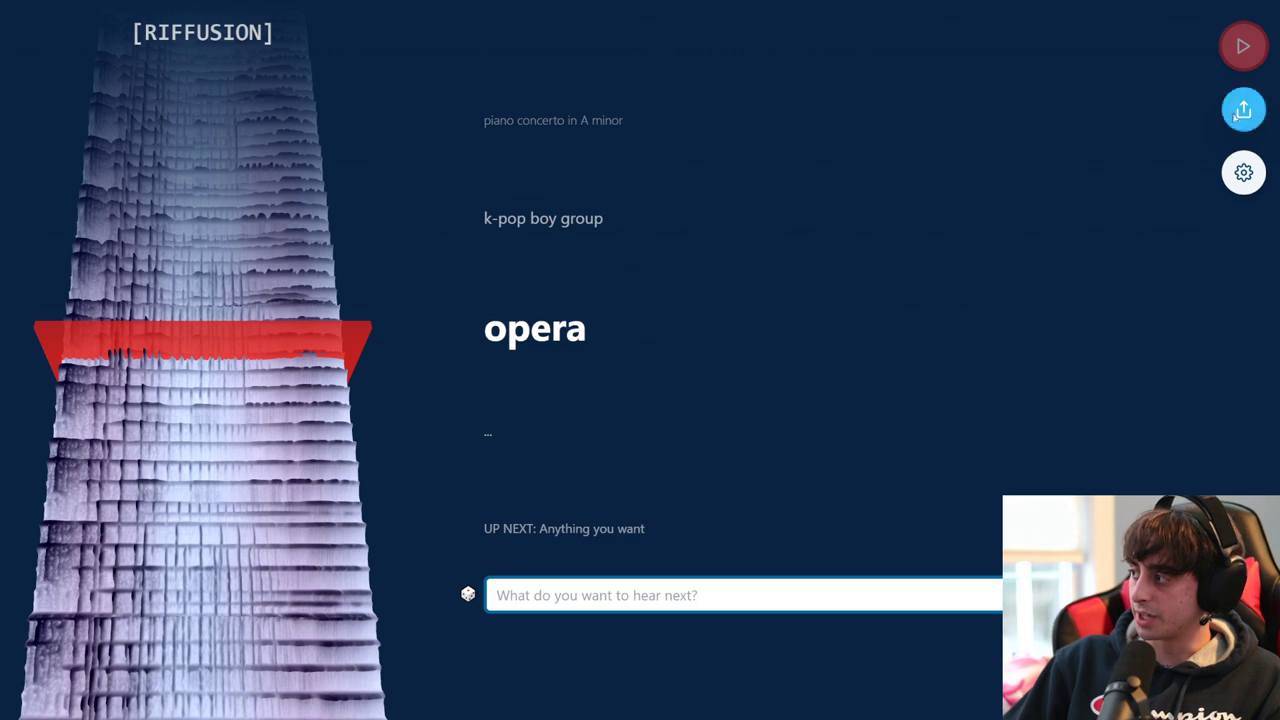
click(1243, 109)
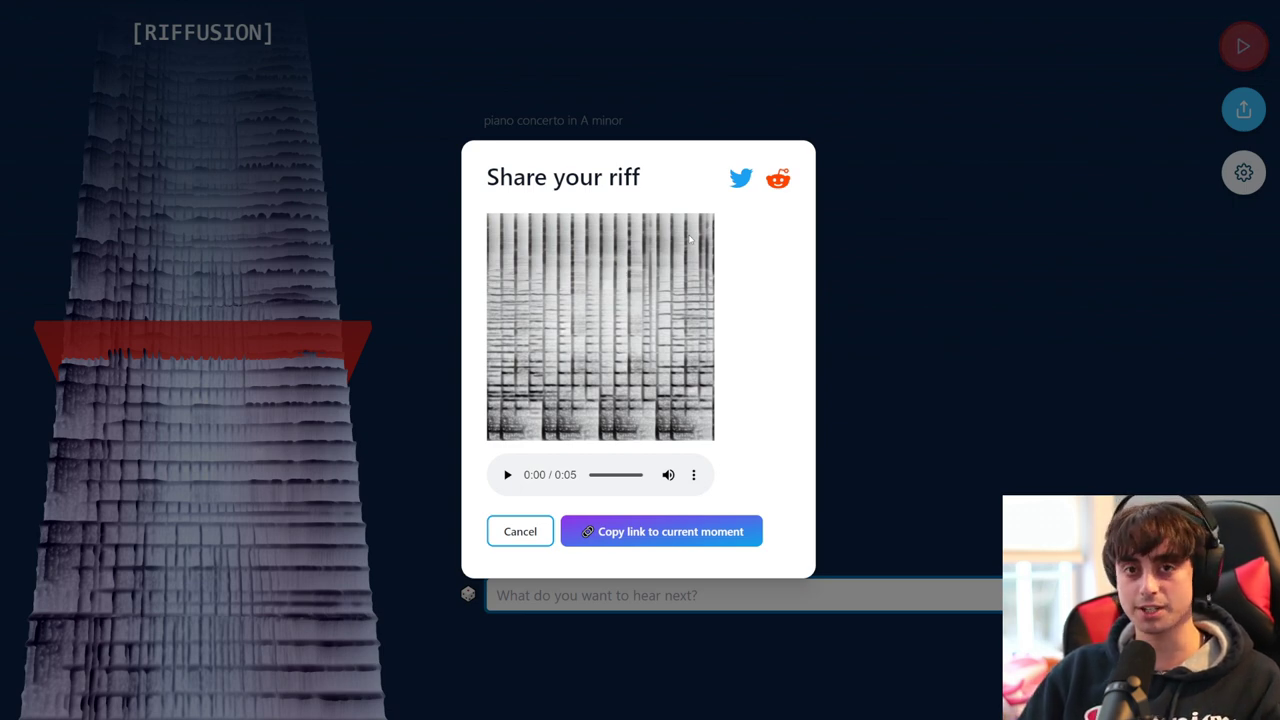
Step: Close the 'Share your riff' dialog with Escape
key(Escape)
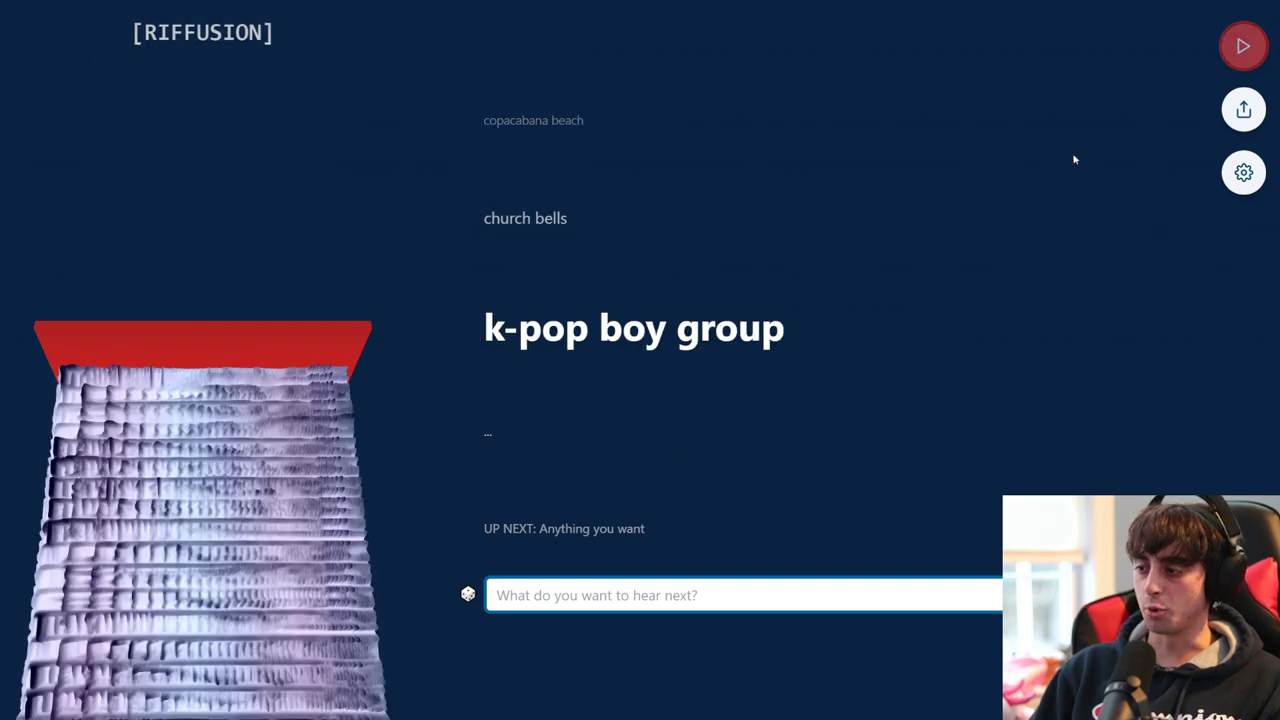
Step: Start playing the 'k-pop boy group' riff
click(1233, 55)
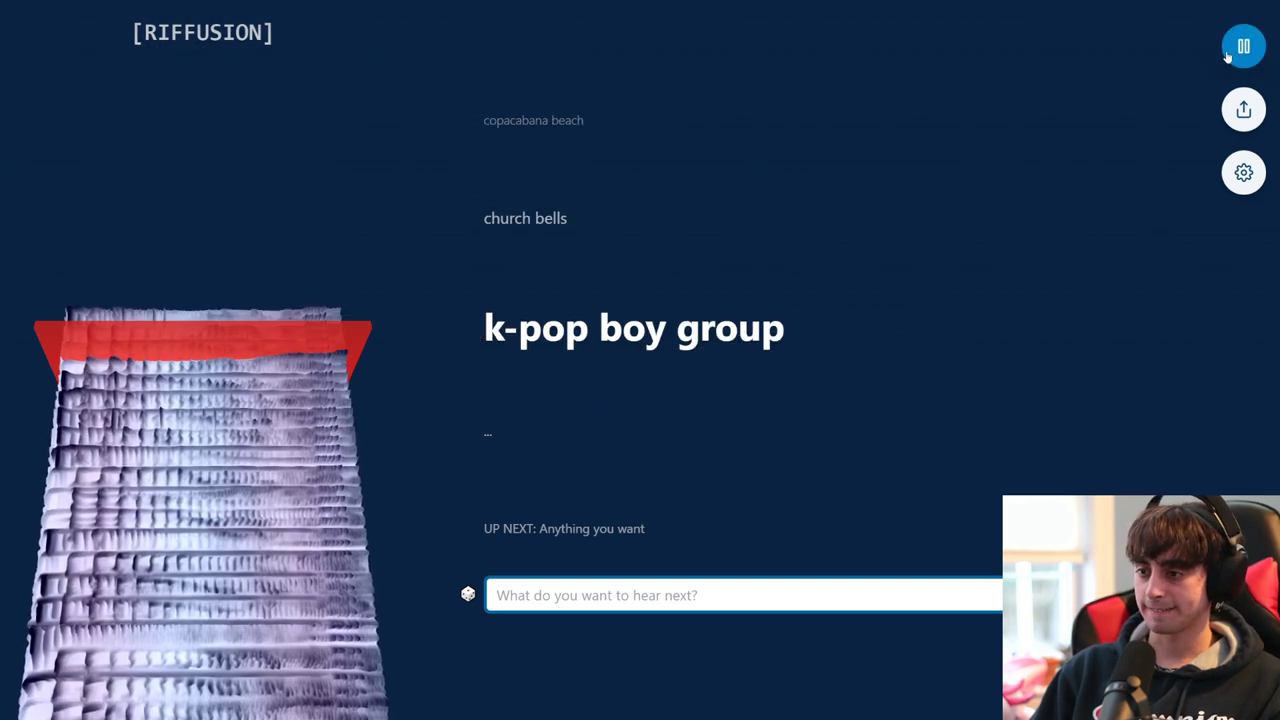